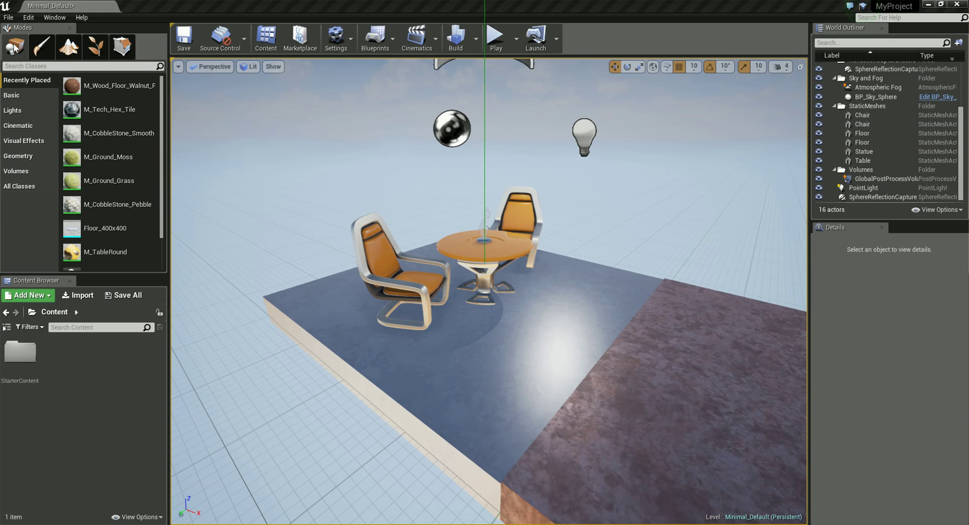
# Step: Show the Basic actor category, then dock the Content Browser as a tab beside the Modes panel
pyautogui.click(17, 96)
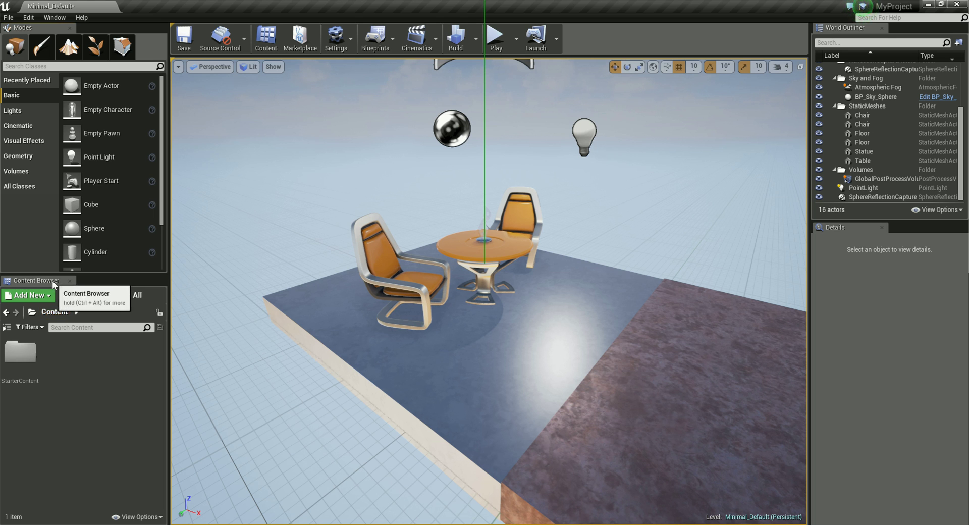
pyautogui.moveTo(52, 281); pyautogui.dragTo(119, 80)
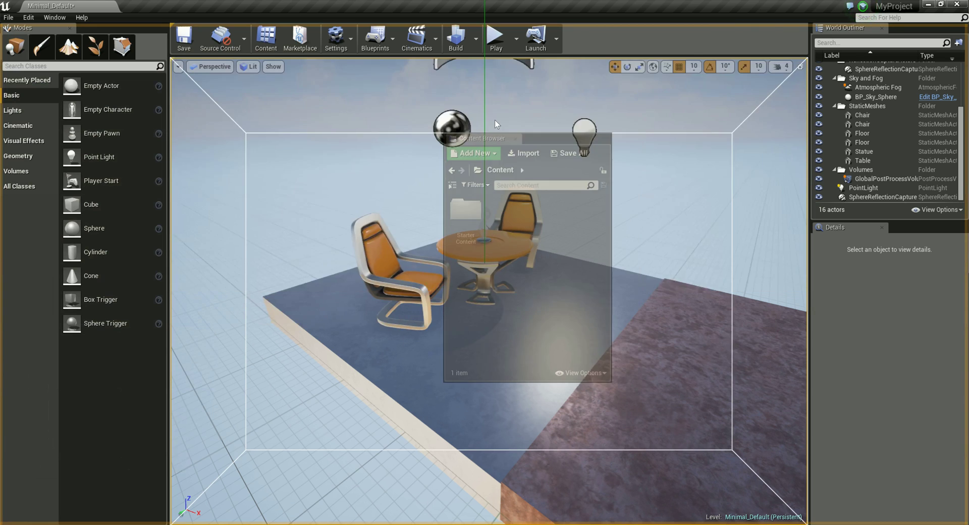
pyautogui.moveTo(119, 80); pyautogui.dragTo(495, 120)
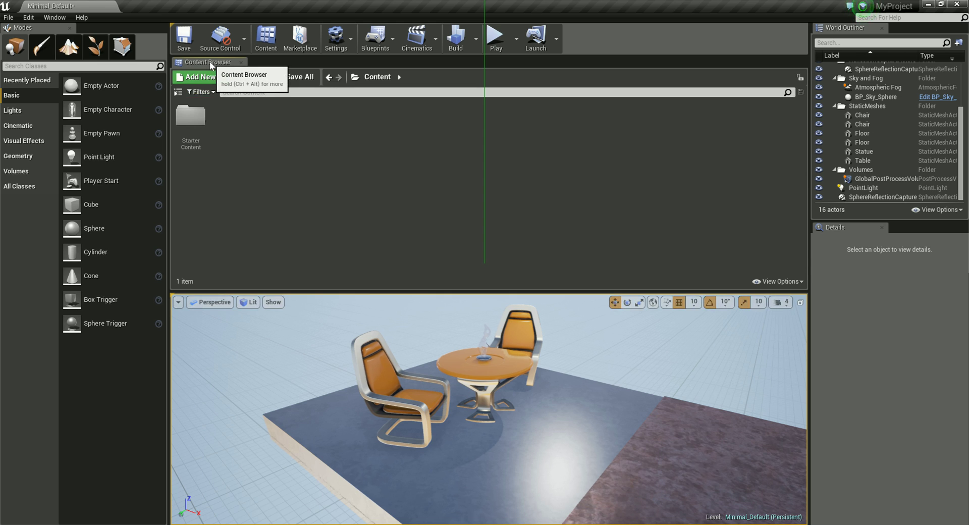
pyautogui.moveTo(210, 62); pyautogui.dragTo(99, 29)
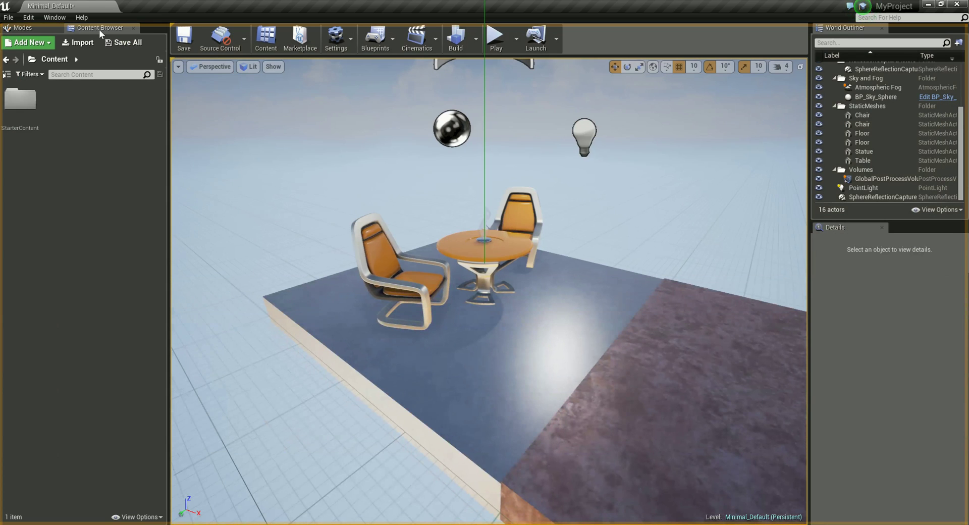
pyautogui.click(31, 28)
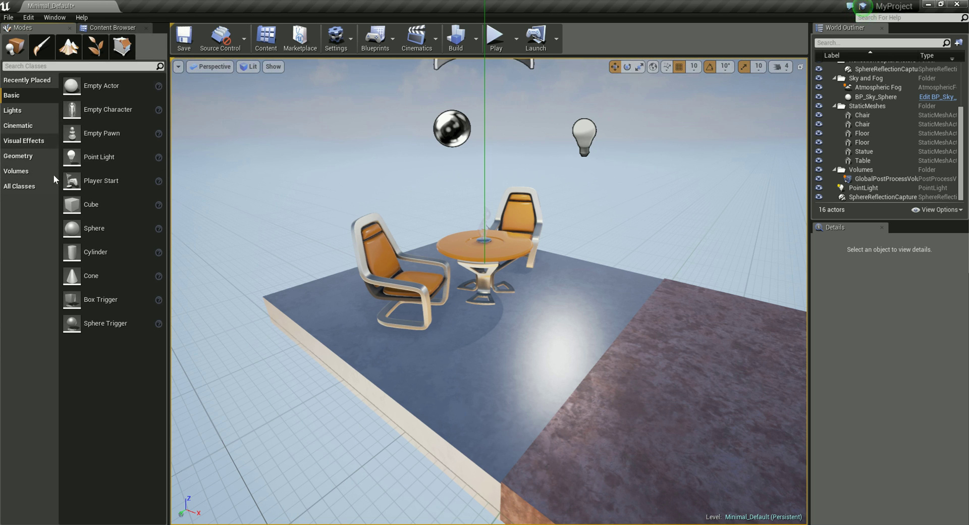
# Step: Switch to the docked Content Browser tab and drag its splitter to widen the panel
pyautogui.moveTo(603, 319)
pyautogui.mouseDown(button='right')
pyautogui.moveTo(556, 330)
pyautogui.moveTo(614, 322)
pyautogui.mouseUp(button='right')
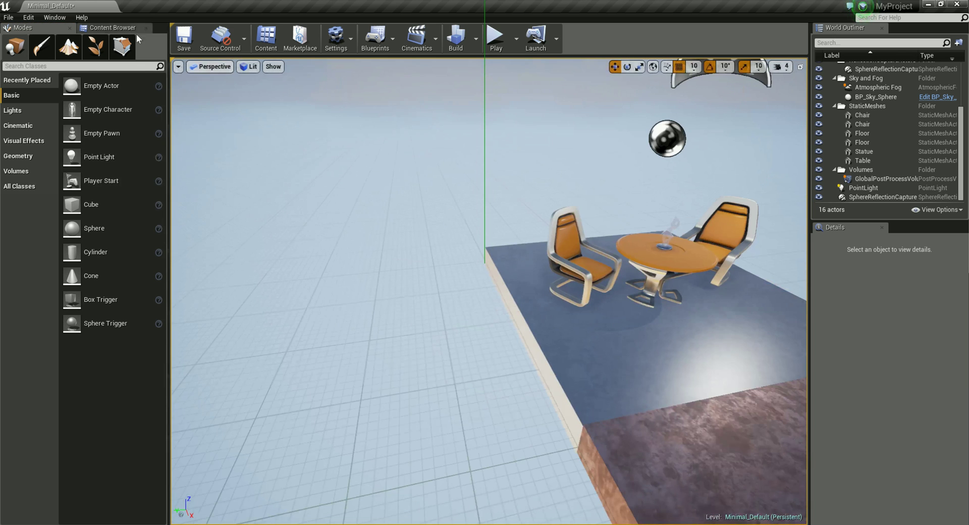
pyautogui.click(113, 27)
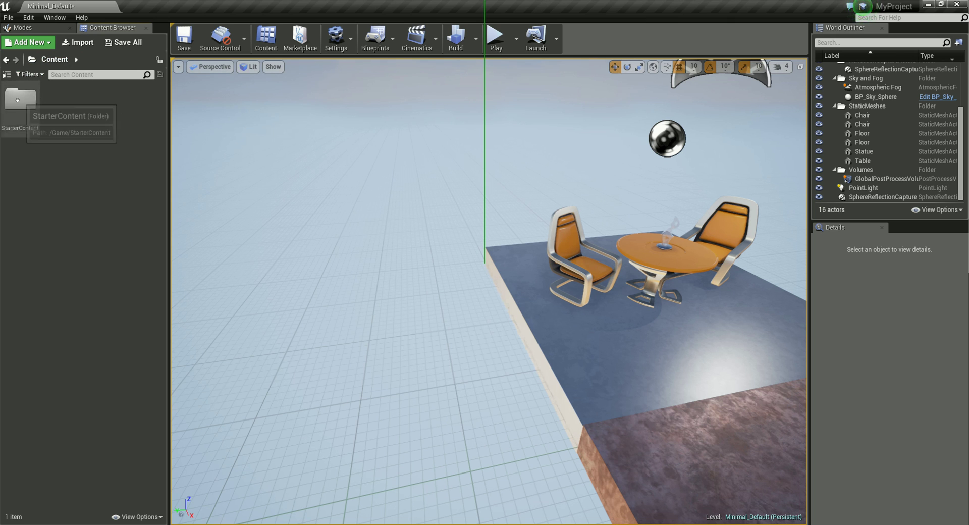
pyautogui.moveTo(169, 134); pyautogui.dragTo(203, 136)
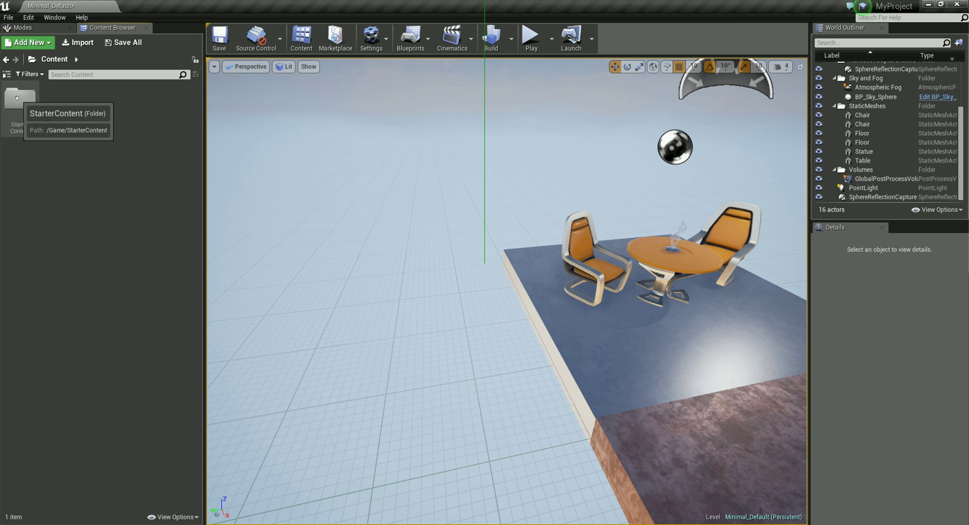
# Step: Open StarterContent, then its Architecture folder to list the 11 wall, floor and pillar meshes
pyautogui.doubleClick(20, 98)
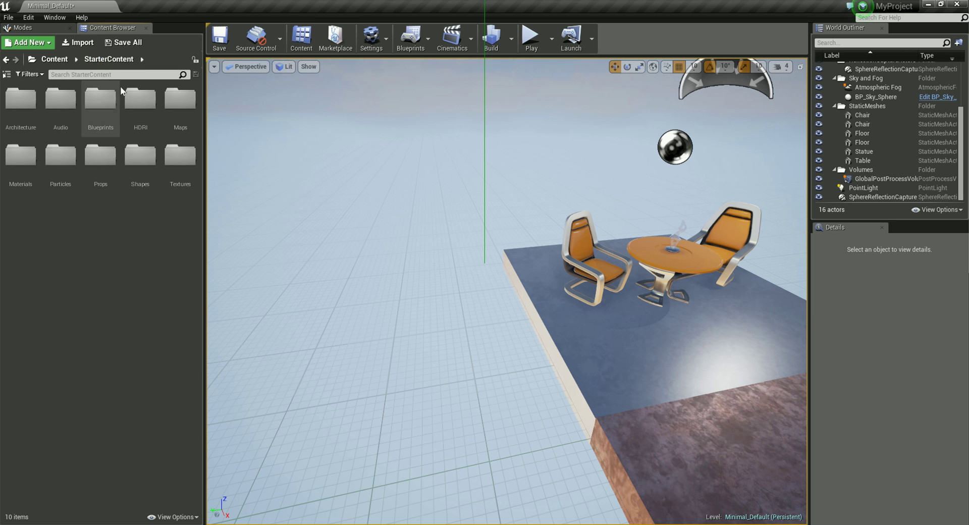
pyautogui.keyDown('alt'); pyautogui.moveTo(453, 242); pyautogui.dragTo(526, 254); pyautogui.keyUp('alt')
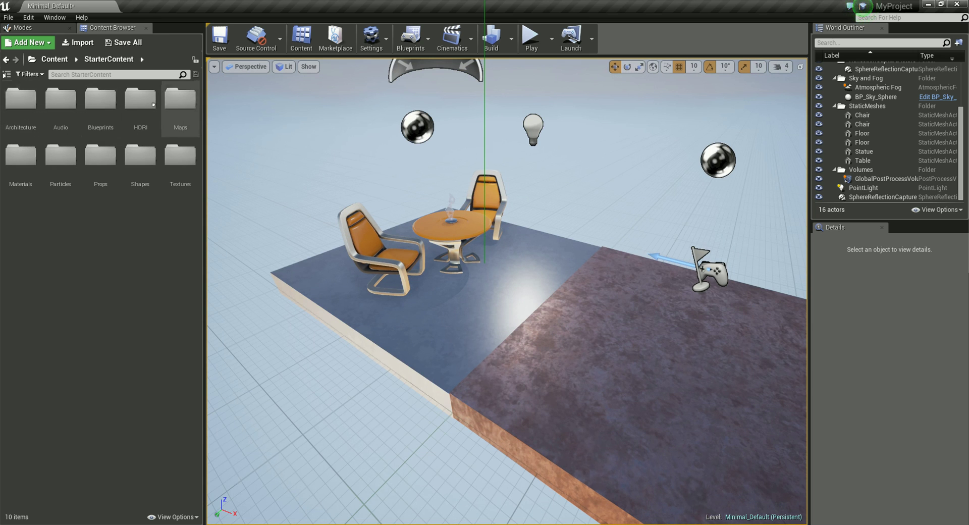
pyautogui.doubleClick(36, 108)
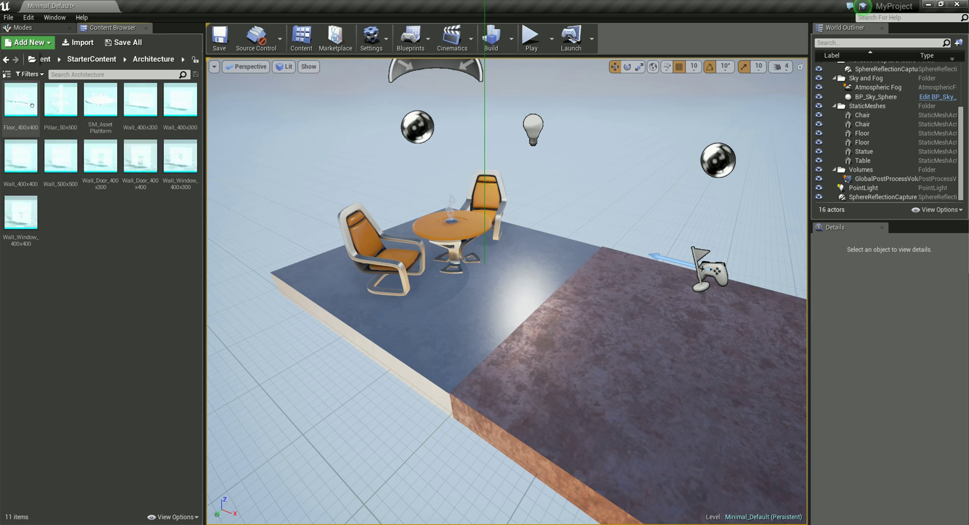
# Step: Drop a Floor_400x400 into the level flush against the platform, at -210, 200, 30 cm
pyautogui.moveTo(348, 236)
pyautogui.mouseDown()
pyautogui.moveTo(321, 258)
pyautogui.moveTo(377, 233)
pyautogui.mouseUp()
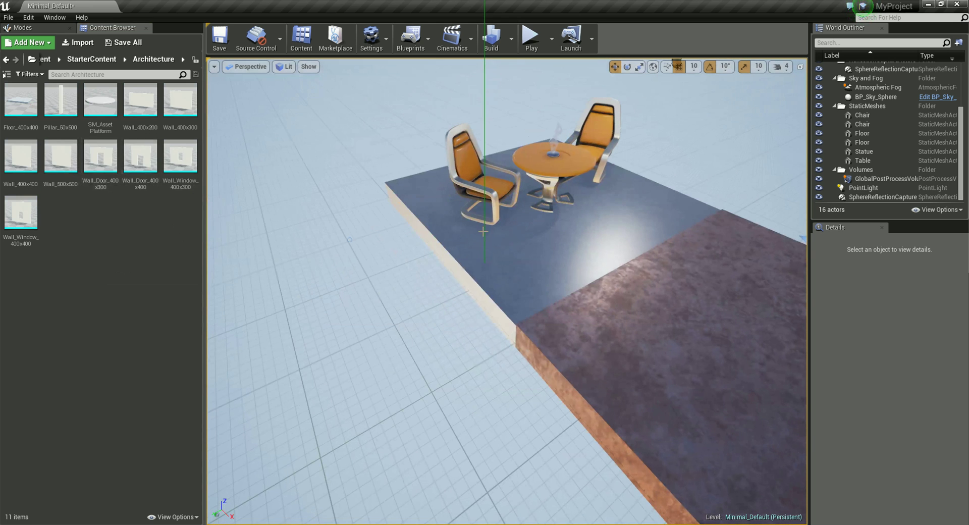
pyautogui.moveTo(21, 100); pyautogui.dragTo(412, 229)
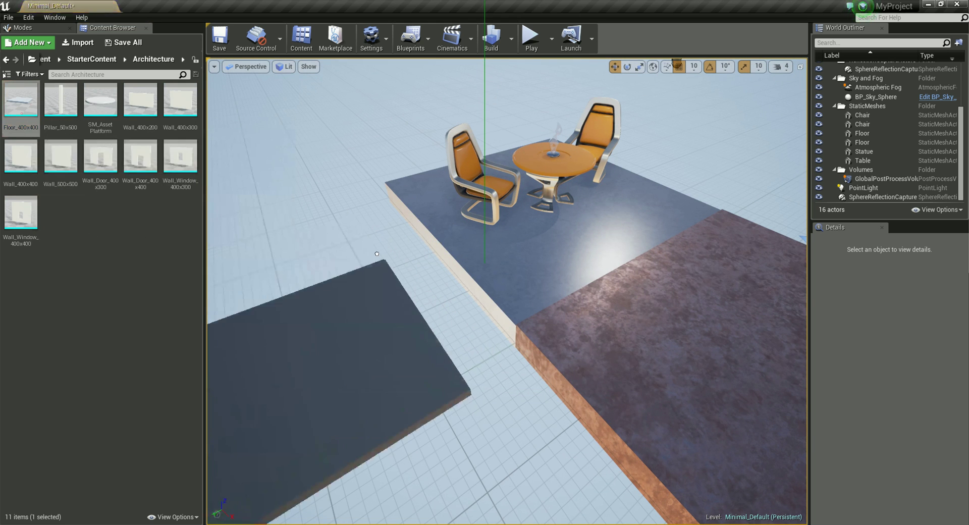
pyautogui.moveTo(412, 229)
pyautogui.mouseDown()
pyautogui.moveTo(389, 183)
pyautogui.moveTo(507, 336)
pyautogui.moveTo(448, 242)
pyautogui.mouseUp()
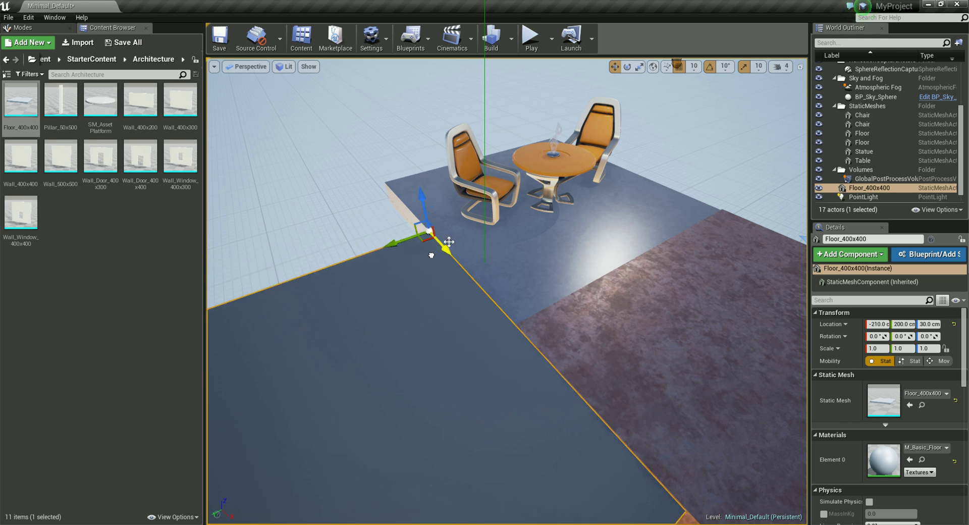
# Step: Cycle the selected floor's gizmo through rotate, scale and back to move, zooming the viewport
pyautogui.click(627, 67)
pyautogui.click(639, 66)
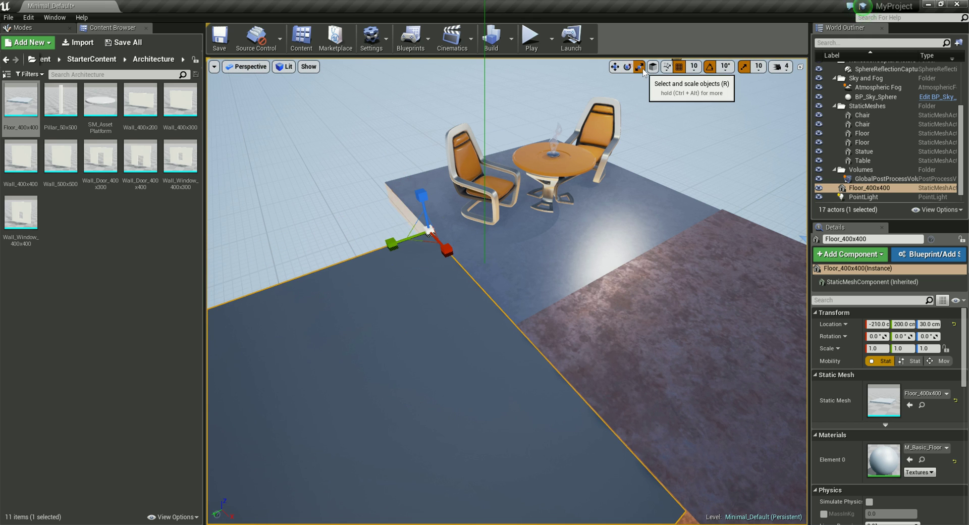
pyautogui.click(615, 67)
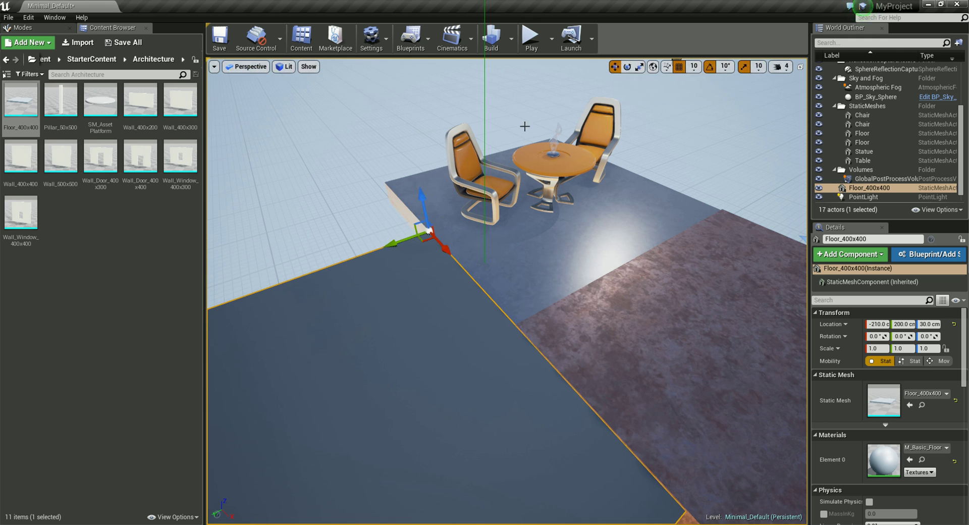
pyautogui.scroll(-1, 461, 278)
pyautogui.scroll(-1, 474, 277)
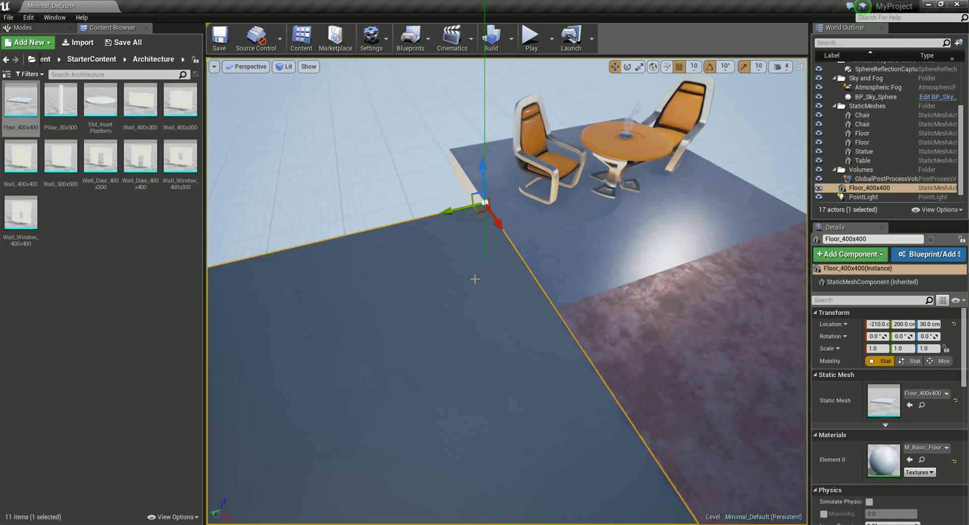
pyautogui.scroll(-2, 478, 284)
pyautogui.scroll(-2, 478, 283)
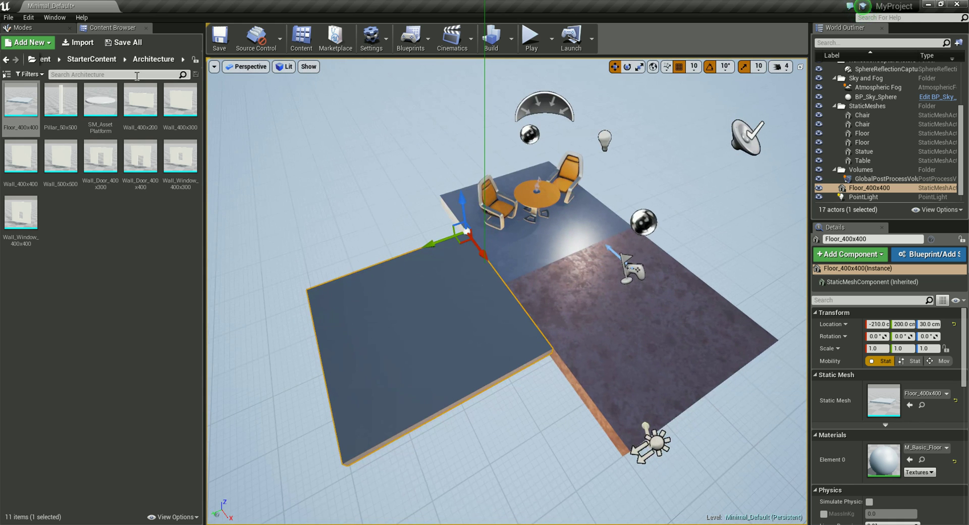
pyautogui.scroll(2, 412, 319)
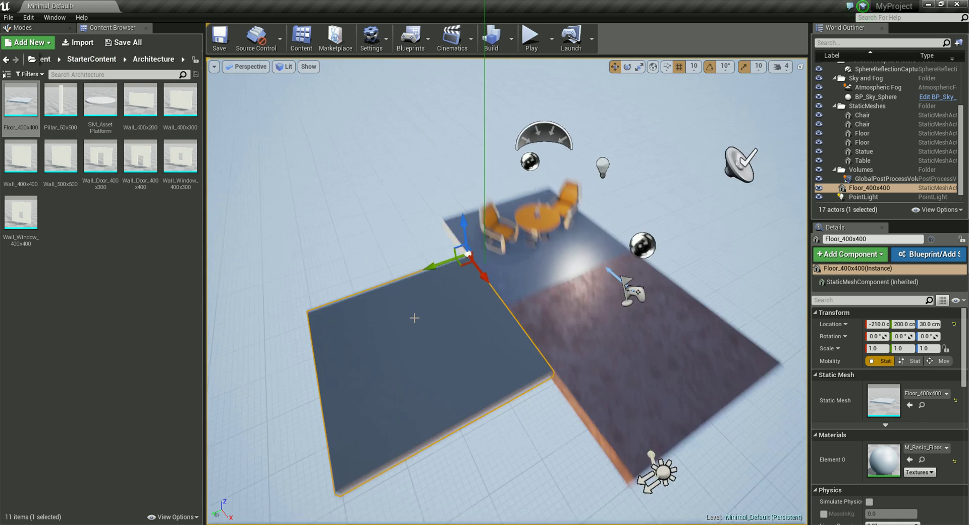
pyautogui.scroll(2, 412, 319)
pyautogui.scroll(2, 412, 319)
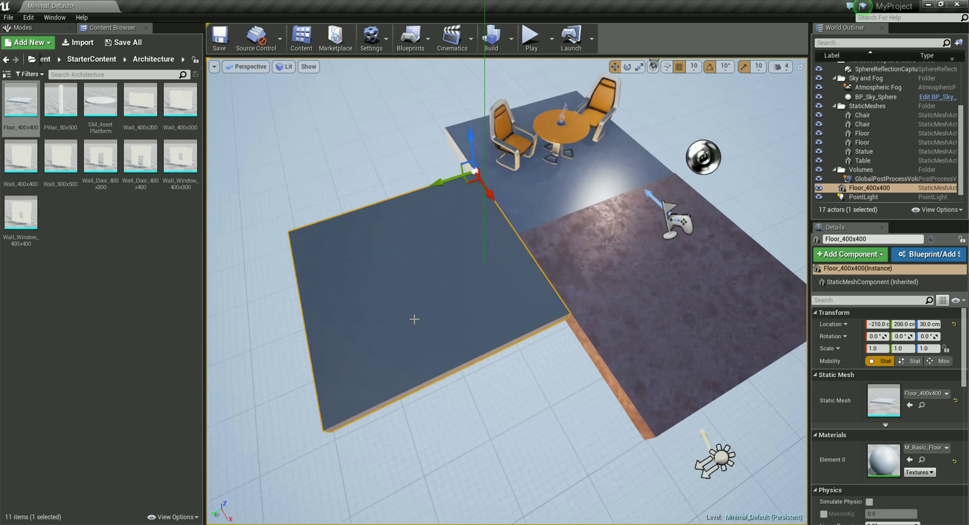
# Step: Look through StarterContent's Audio folder, then return to the StarterContent folder list
pyautogui.click(93, 60)
pyautogui.doubleClick(61, 99)
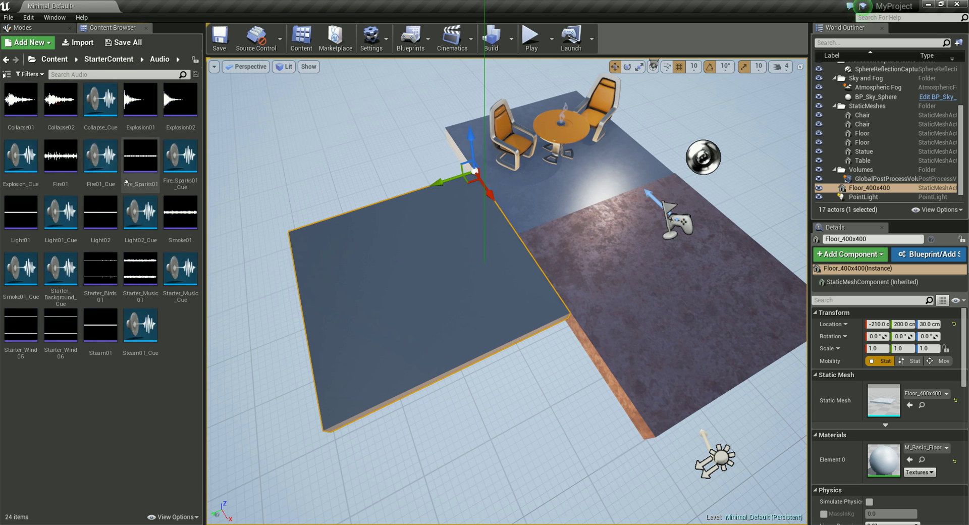
pyautogui.moveTo(62, 105)
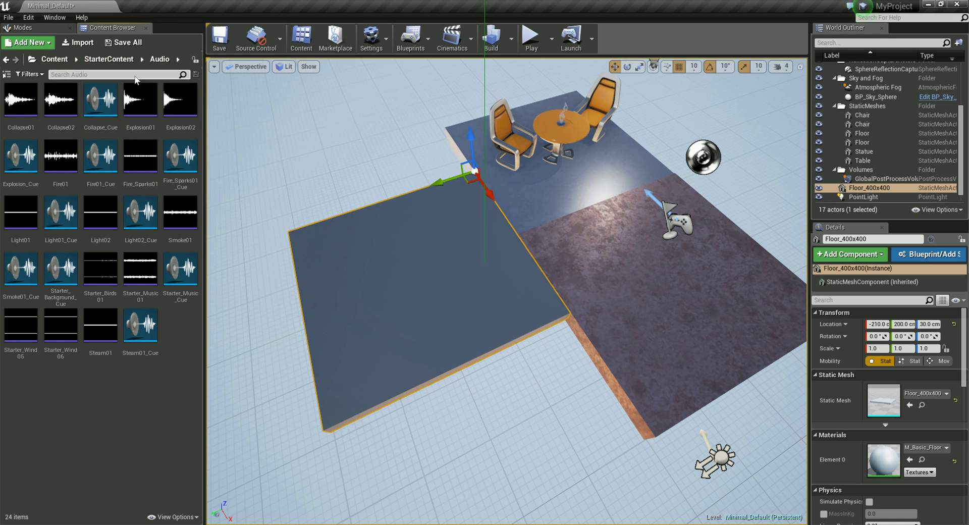
pyautogui.click(125, 59)
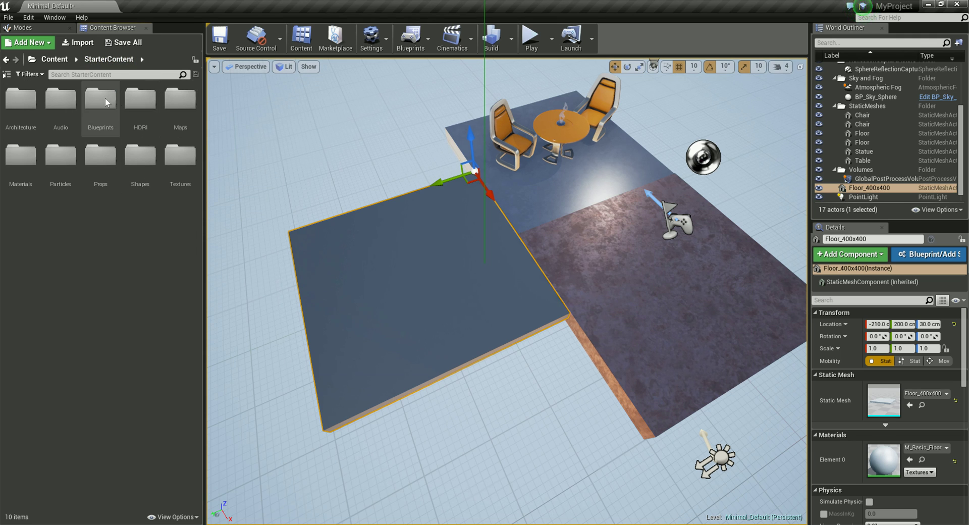
# Step: Peek into HDRI, then open StarterContent's Materials folder and scroll its 43 materials
pyautogui.doubleClick(142, 99)
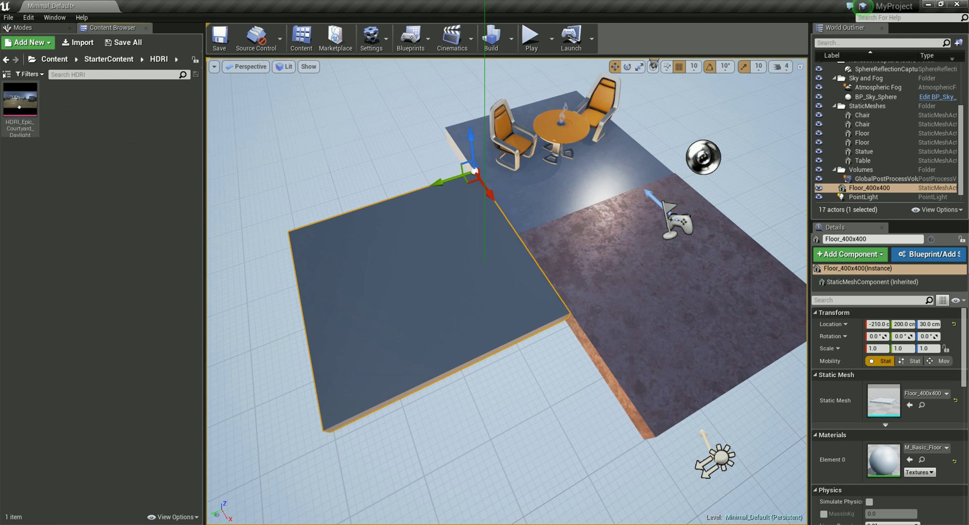
pyautogui.click(128, 63)
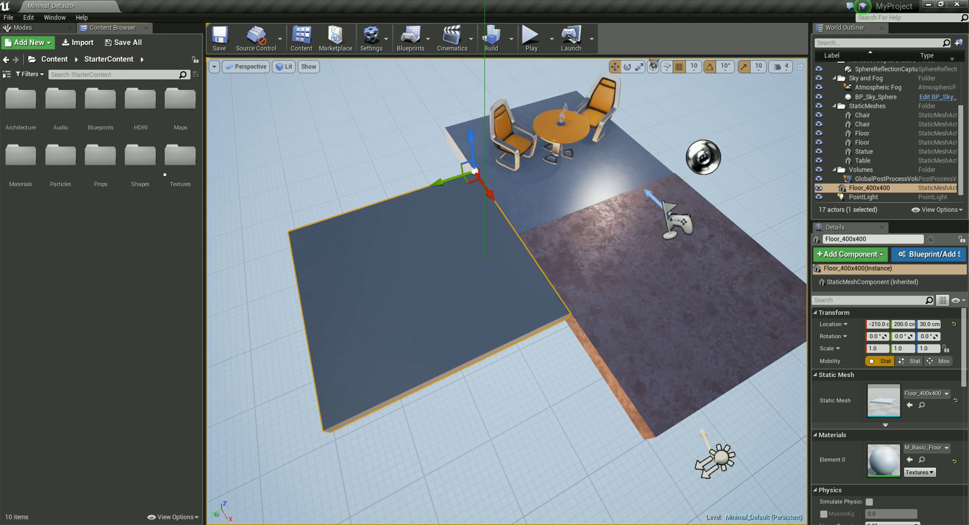
pyautogui.doubleClick(20, 154)
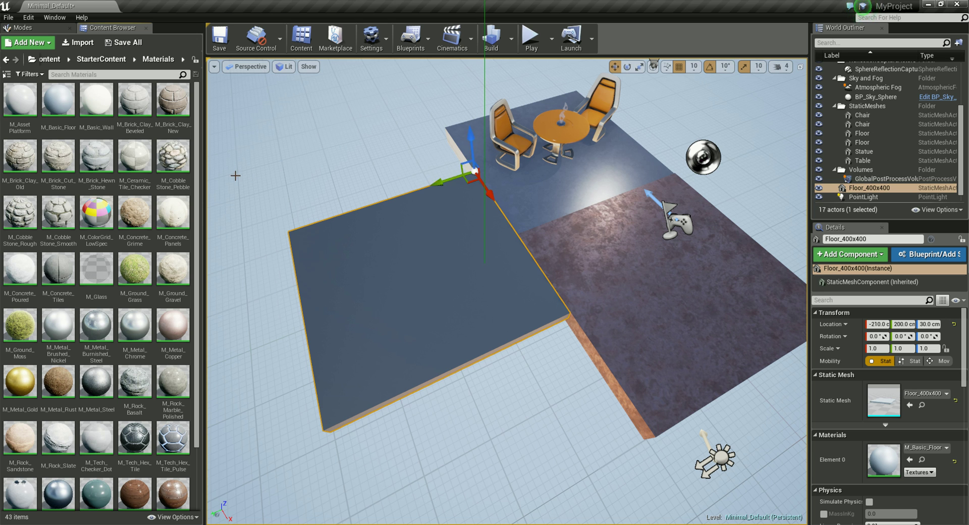
pyautogui.scroll(-3, 160, 180)
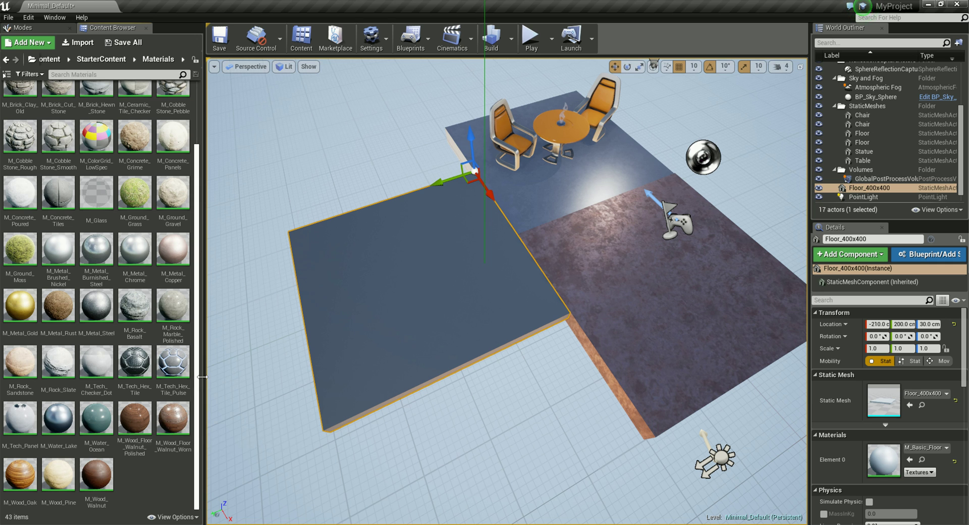
# Step: Drag M_Tech_Hex_Tile_Pulse onto the new Floor_400x400 and zoom in on the glowing hex tiles
pyautogui.click(172, 365)
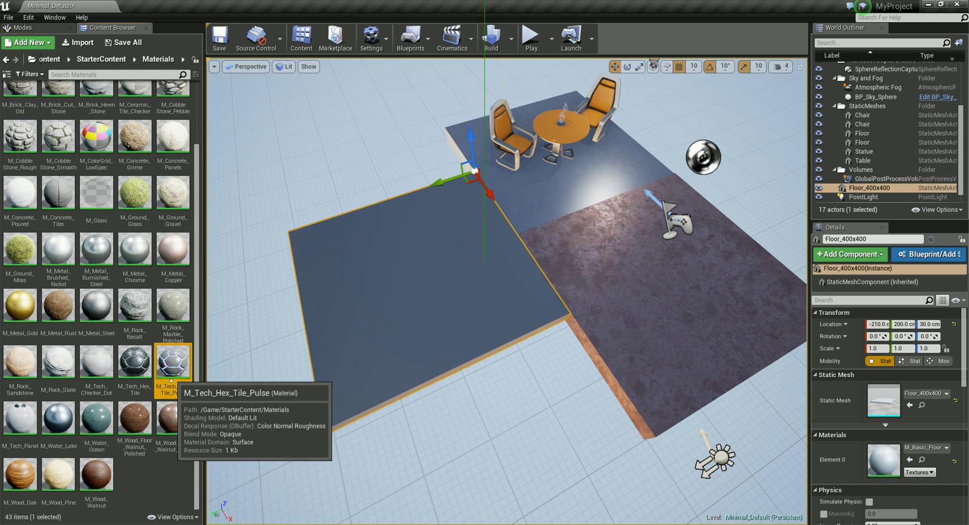
pyautogui.moveTo(173, 369); pyautogui.dragTo(427, 416)
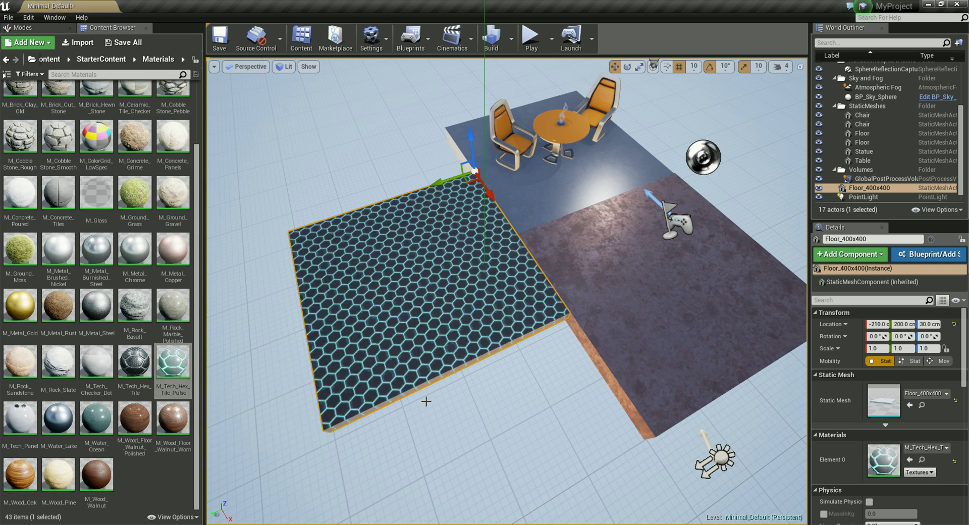
pyautogui.scroll(2, 485, 326)
pyautogui.scroll(3, 485, 326)
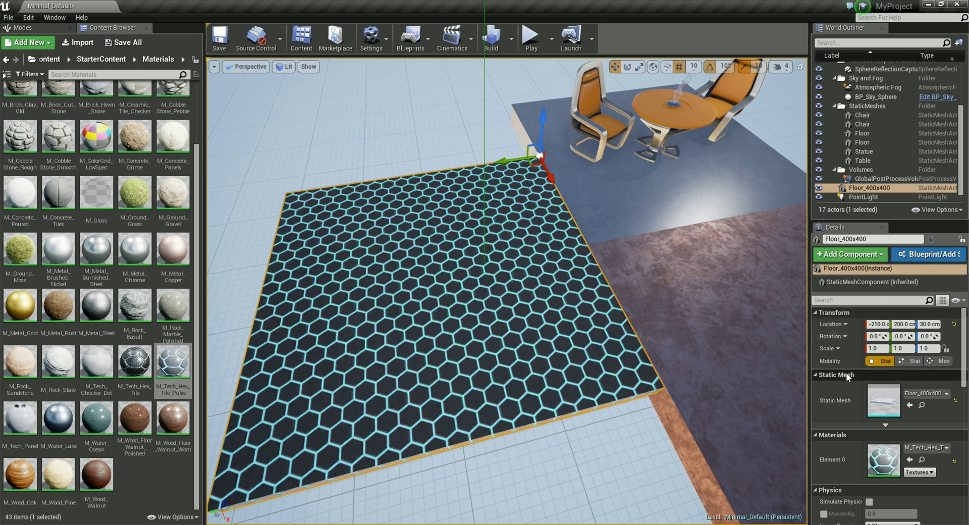
pyautogui.scroll(-3, 848, 376)
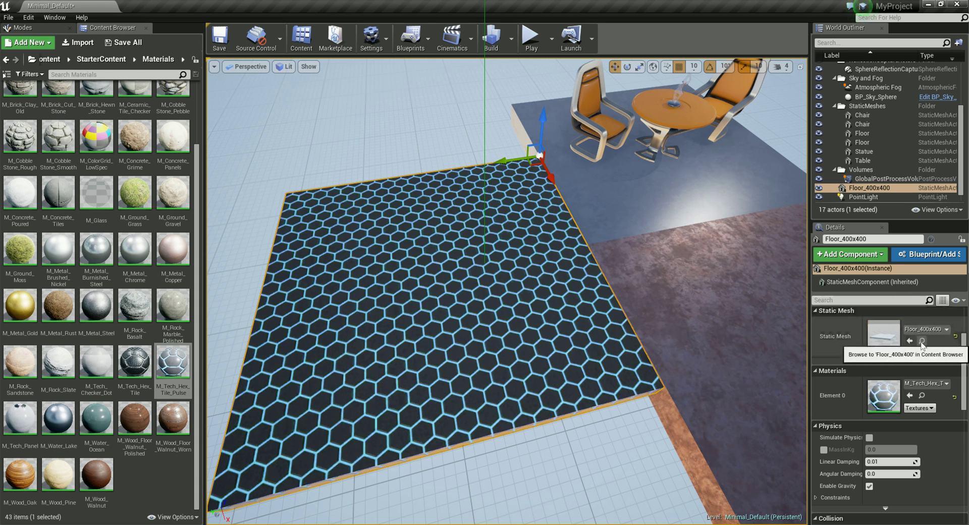
pyautogui.click(922, 342)
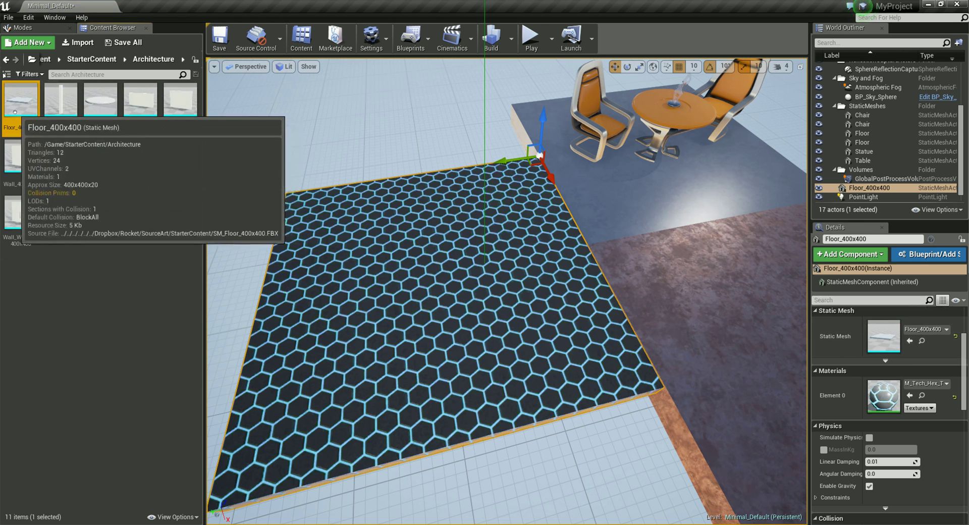
pyautogui.moveTo(26, 127)
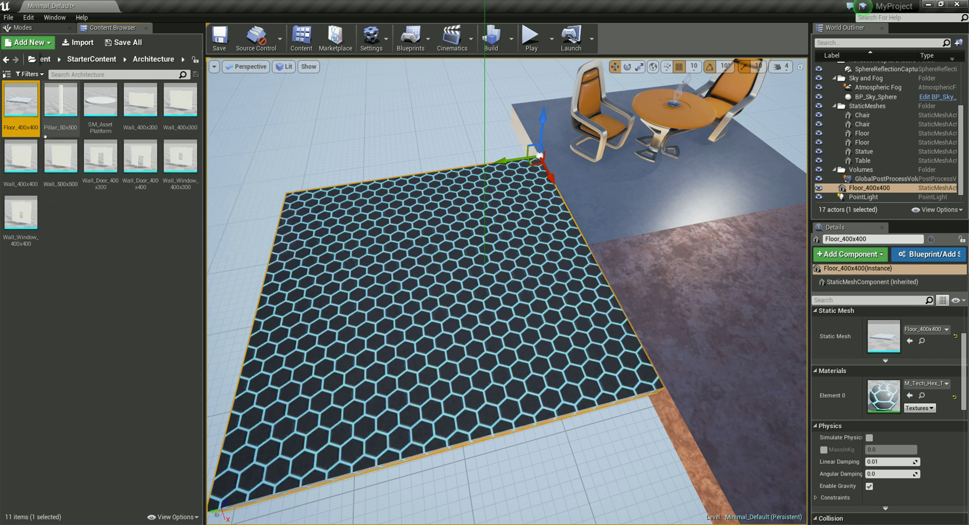
pyautogui.moveTo(125, 188)
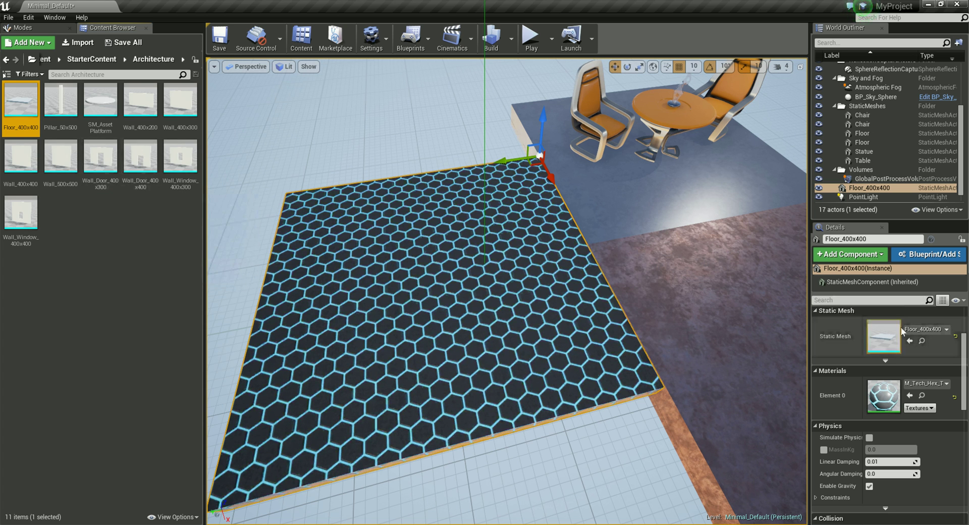
pyautogui.scroll(-1, 917, 338)
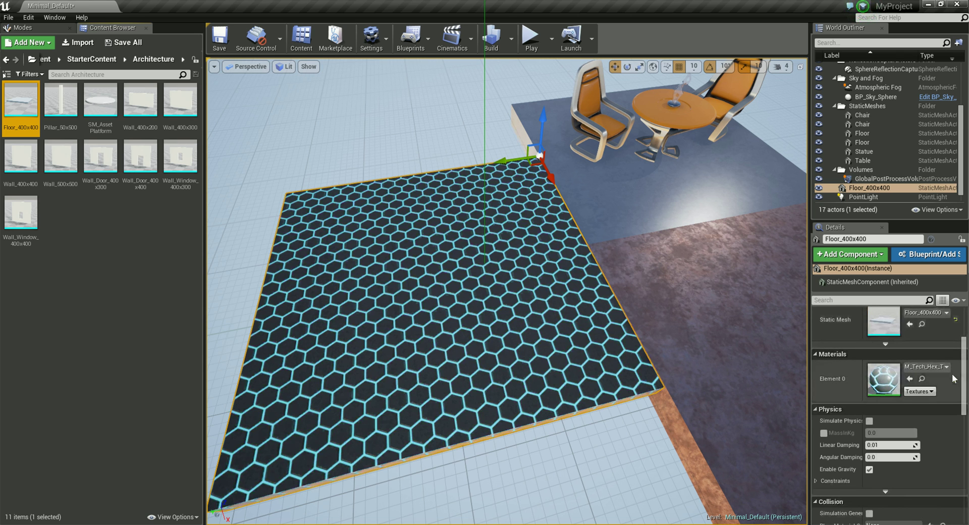
pyautogui.click(923, 379)
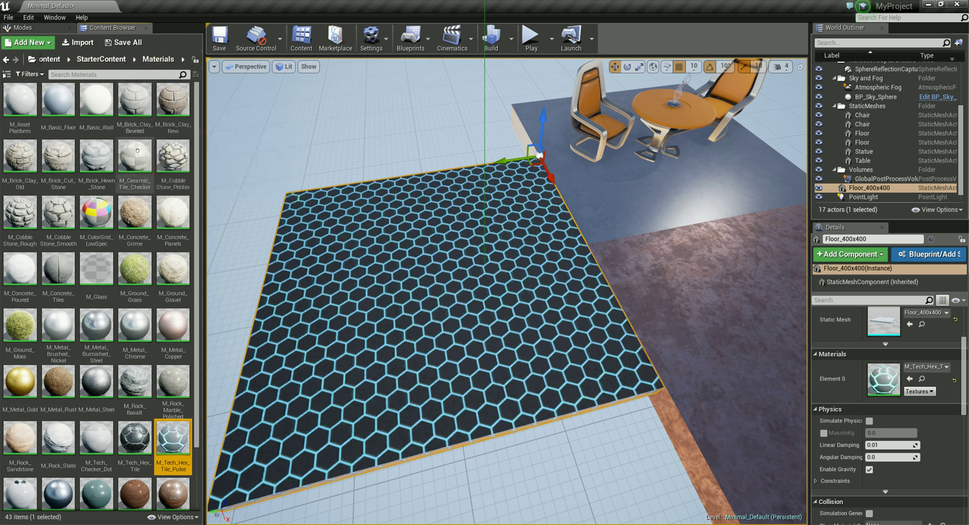
pyautogui.scroll(-3, 139, 161)
pyautogui.scroll(3, 138, 163)
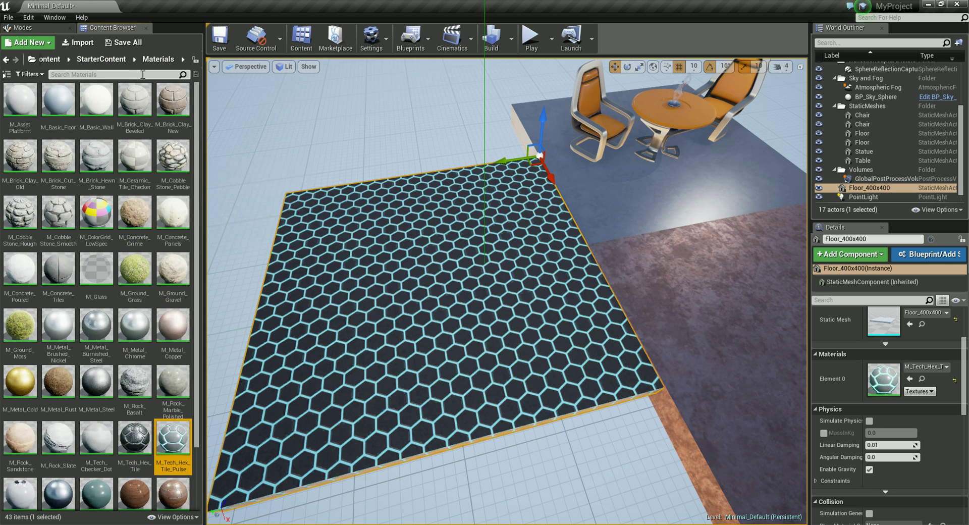
# Step: Filter the materials for 'Grass' and drag M_Ground_Grass onto the Floor_400x400
pyautogui.moveTo(137, 87)
pyautogui.moveTo(532, 218); pyautogui.dragTo(505, 237)
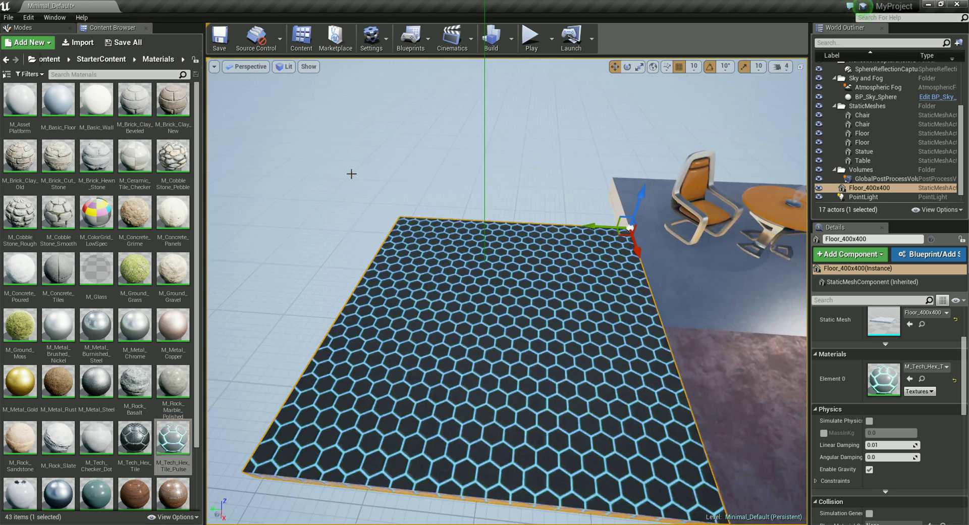
pyautogui.scroll(-5, 111, 294)
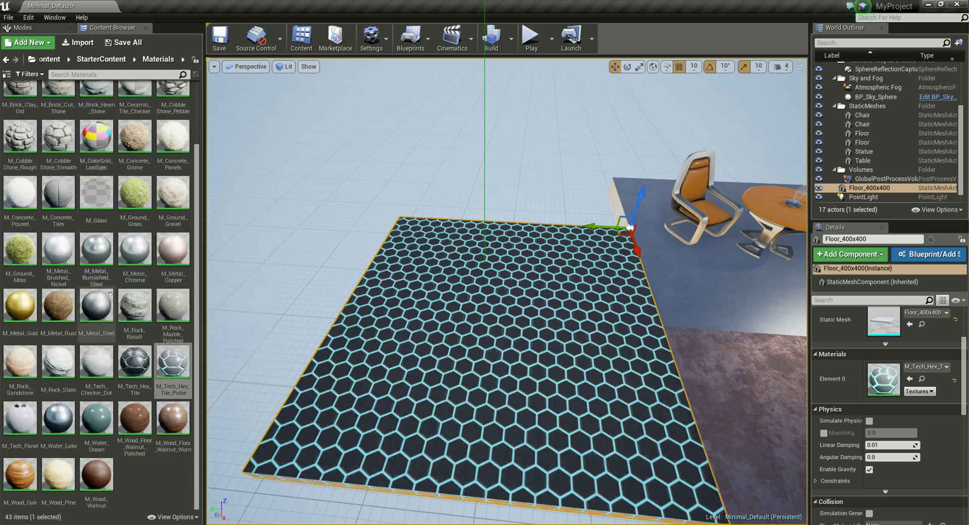
pyautogui.scroll(5, 111, 294)
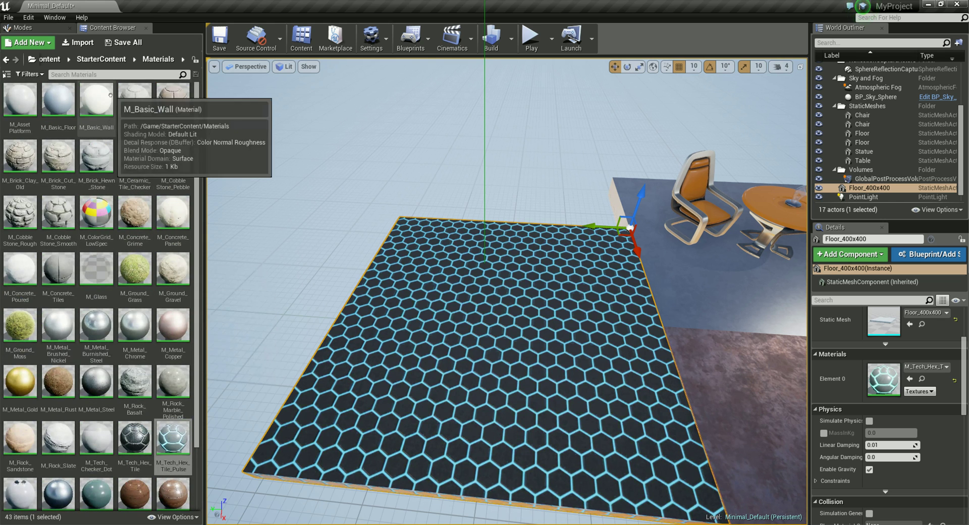
pyautogui.click(115, 74)
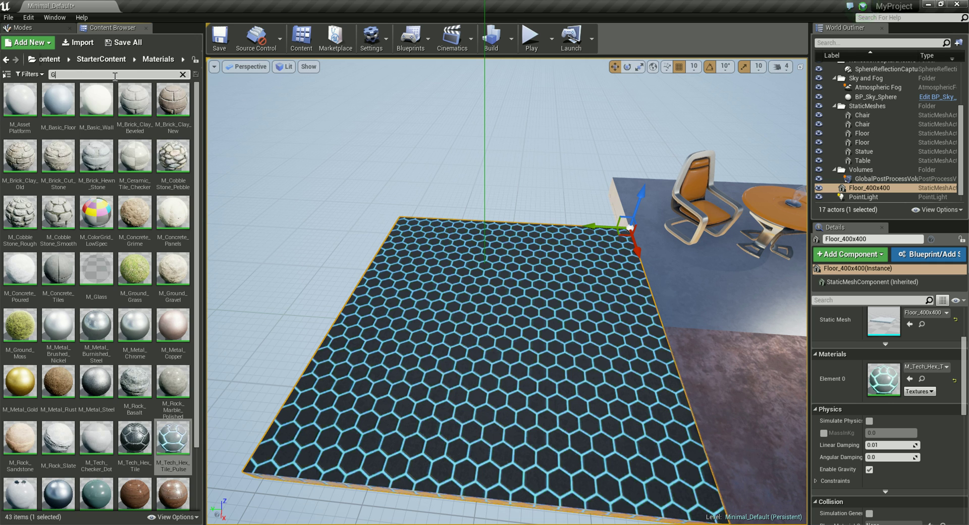
pyautogui.write('Grass')
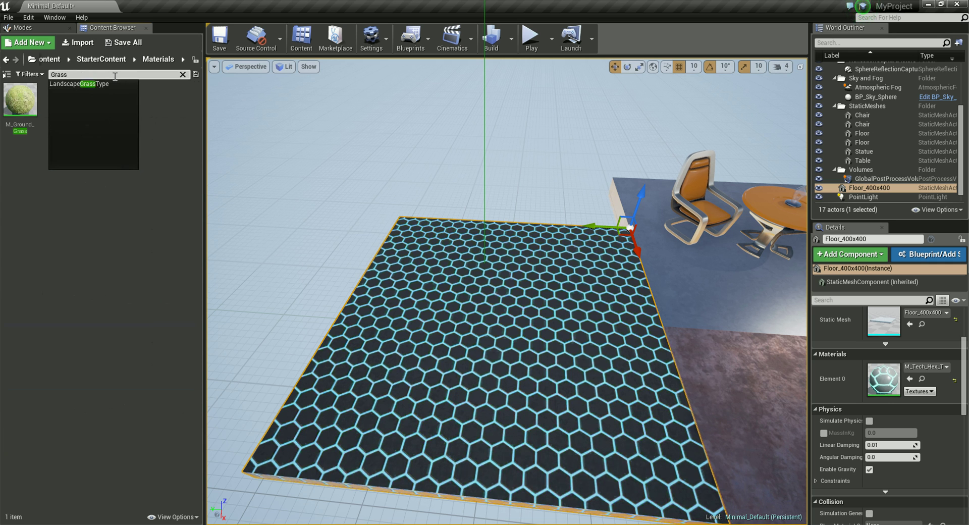
pyautogui.click(156, 213)
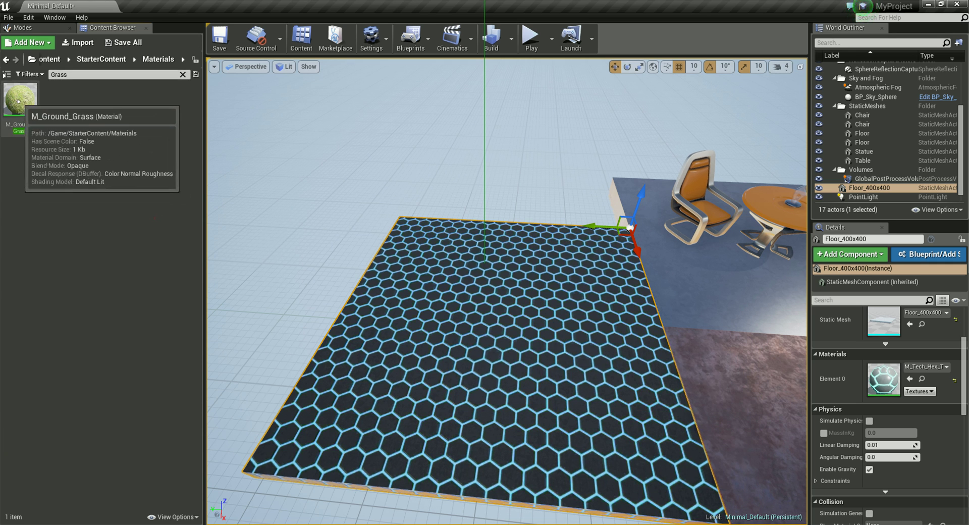
pyautogui.moveTo(18, 101)
pyautogui.mouseDown()
pyautogui.moveTo(504, 277)
pyautogui.moveTo(464, 269)
pyautogui.mouseUp()
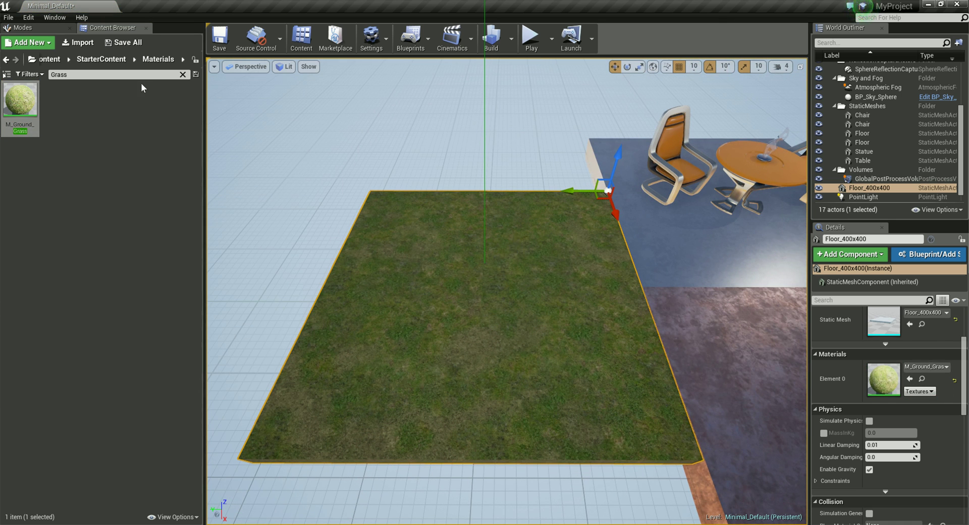
# Step: Widen the Grass search to all Content and drag T_Ground_Grass_D onto the floor, creating T_Ground_Grass_Mat
pyautogui.click(45, 61)
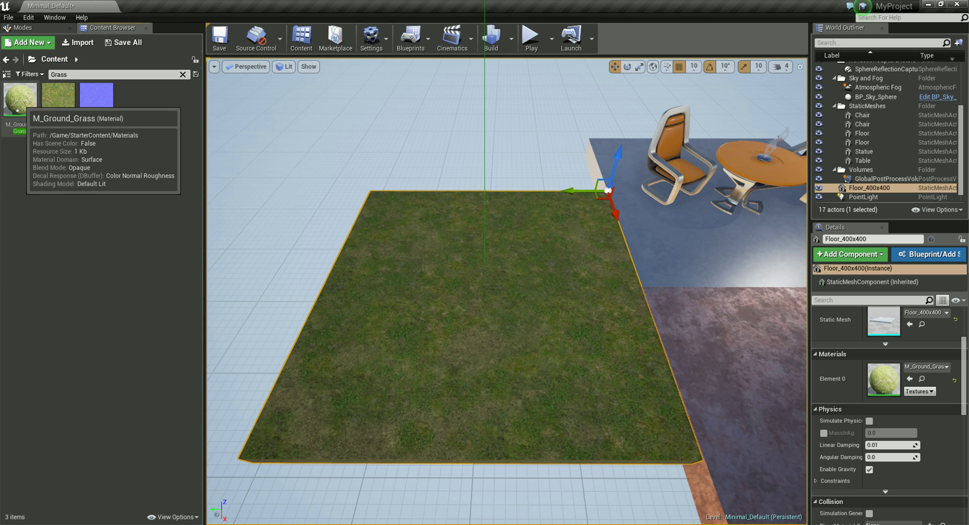
pyautogui.click(51, 106)
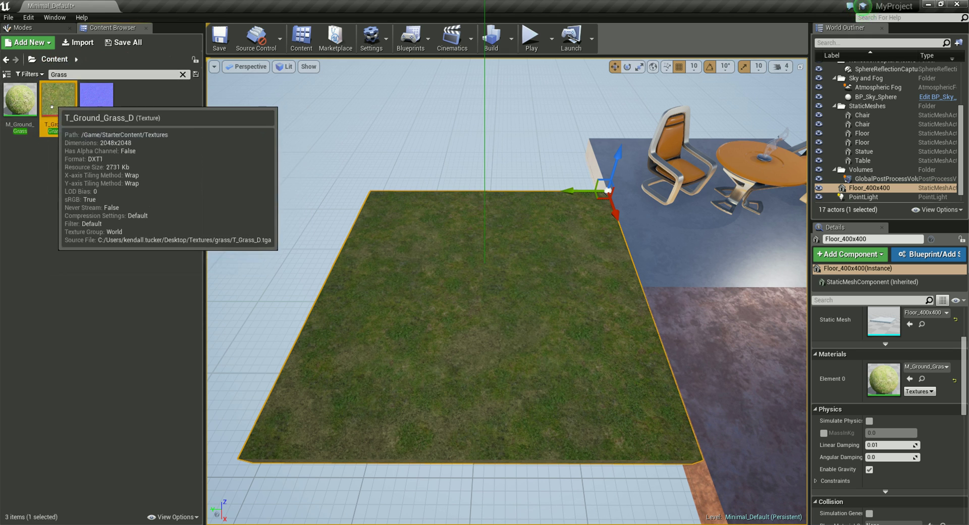
pyautogui.moveTo(52, 107); pyautogui.dragTo(463, 266)
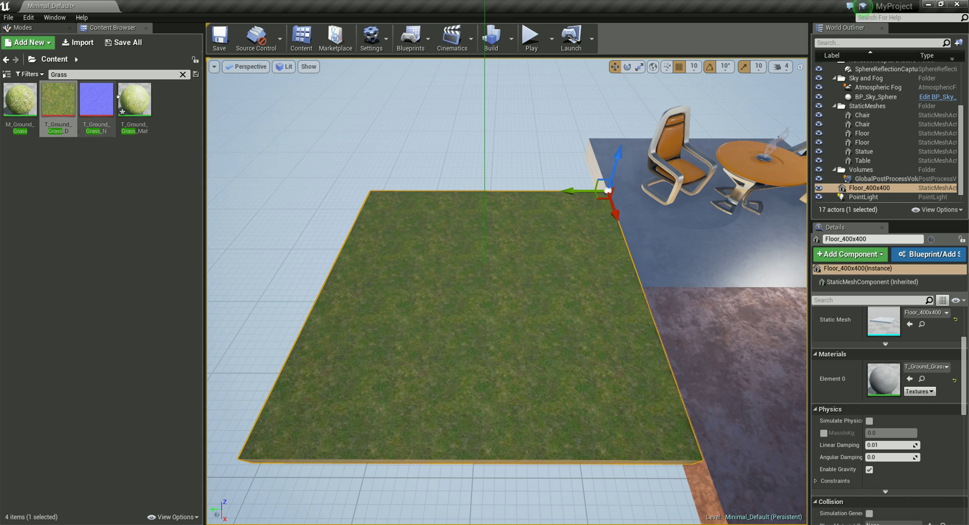
pyautogui.click(39, 76)
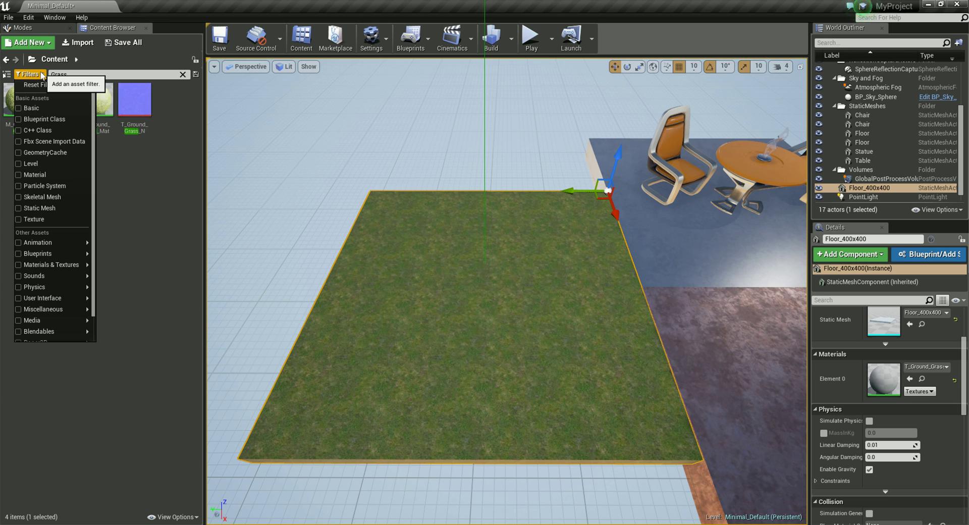
# Step: Close the asset type filters, browse the 7 'Floor' results, then open and close the Filters dropdown
pyautogui.click(73, 74)
pyautogui.write('Floor')
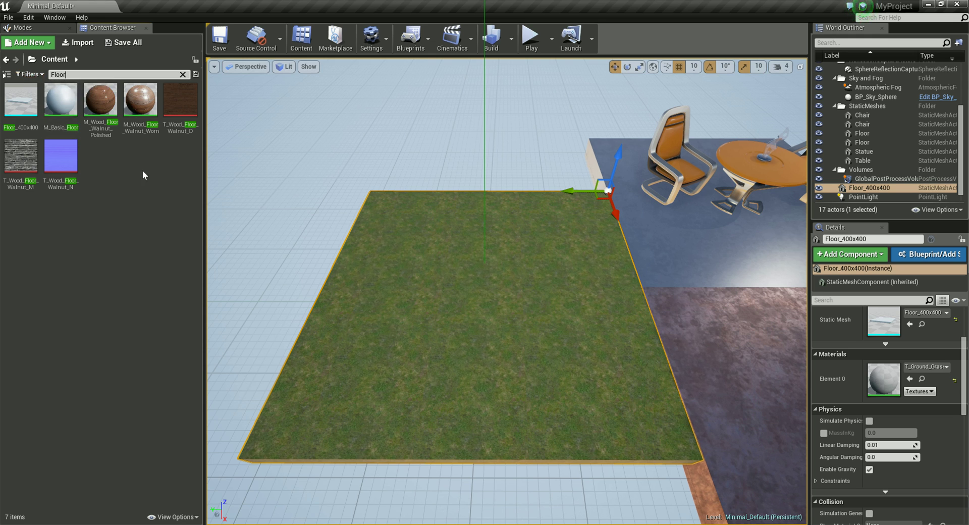
pyautogui.moveTo(29, 107)
pyautogui.moveTo(68, 113)
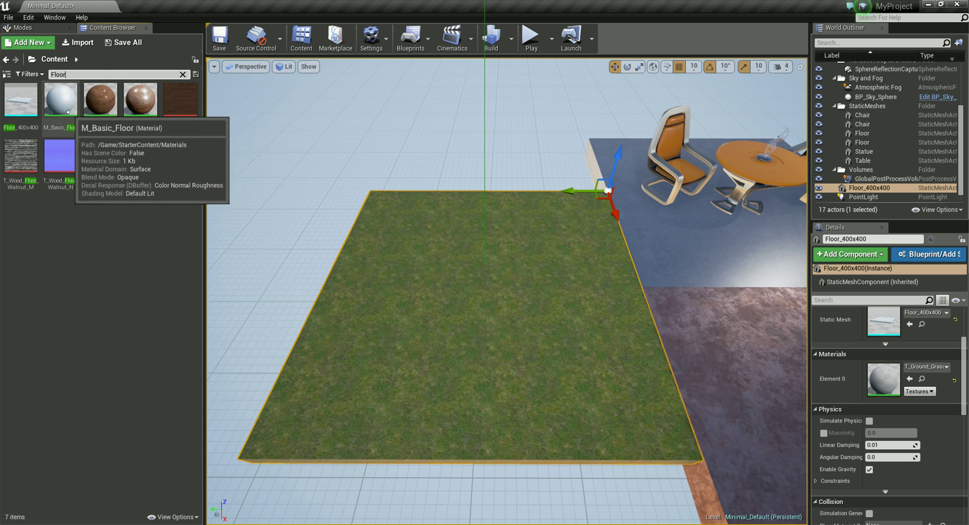
pyautogui.moveTo(113, 103)
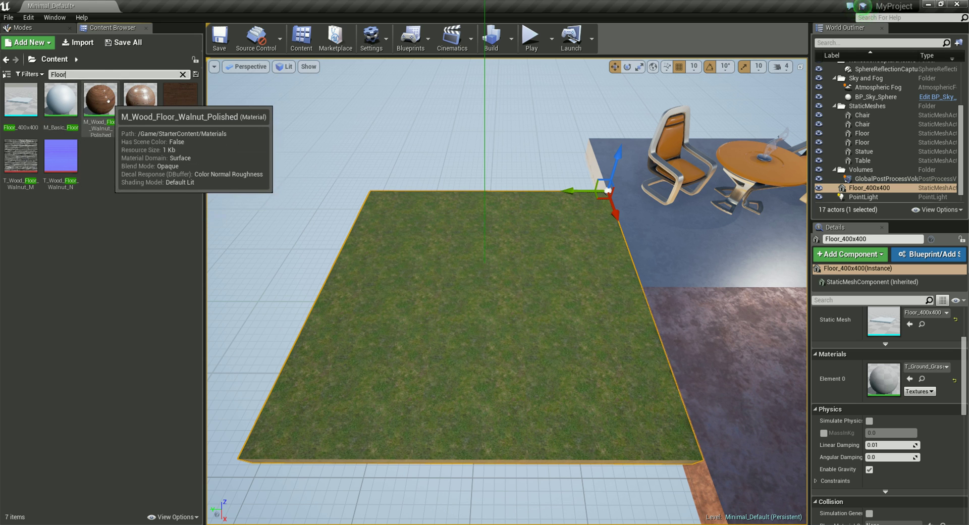
pyautogui.moveTo(143, 106)
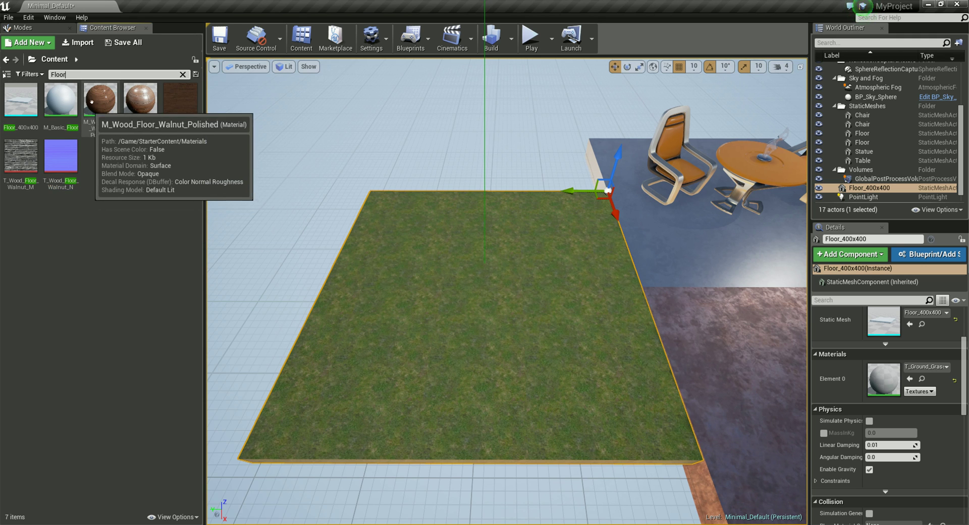
pyautogui.click(30, 77)
pyautogui.click(30, 76)
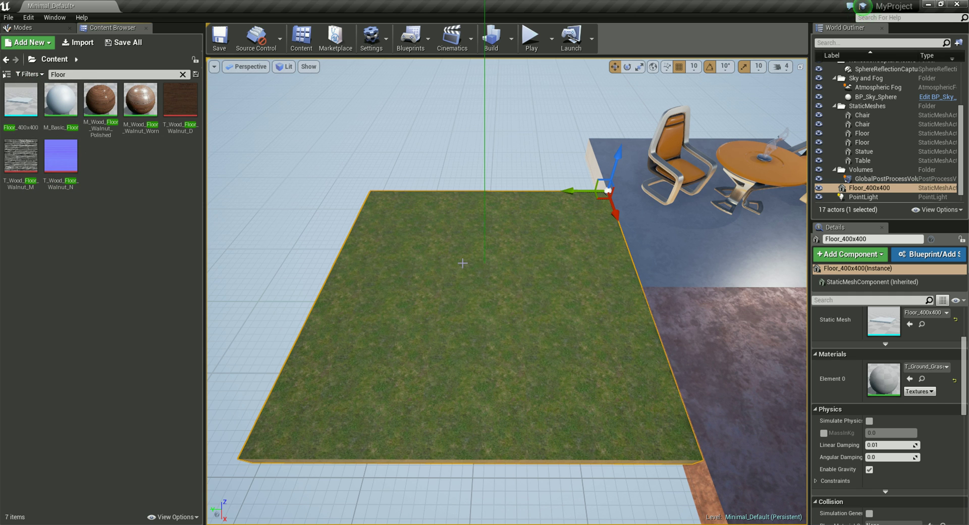
# Step: Move the view closer to the grass floor and chairs, then scroll through the asset-type filter list
pyautogui.moveTo(463, 263); pyautogui.dragTo(530, 220, button='right')
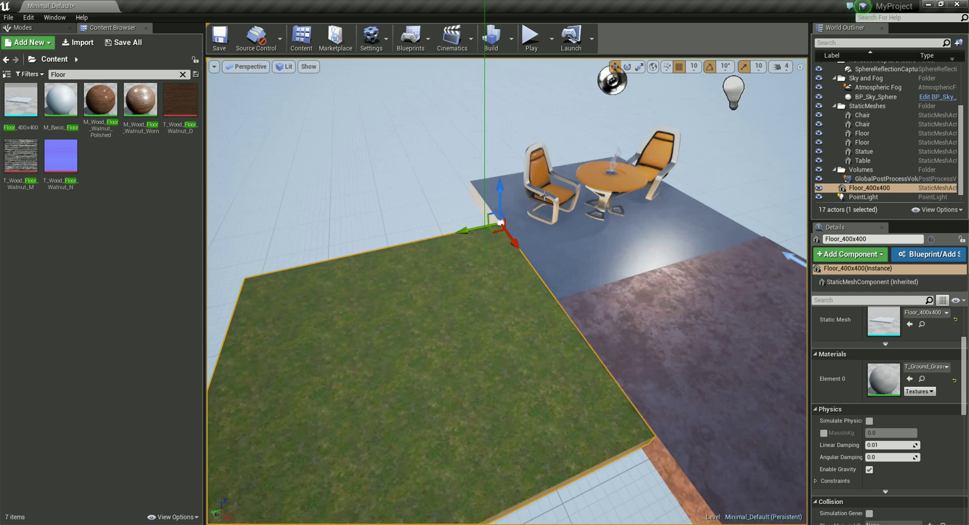
pyautogui.scroll(2, 427, 265)
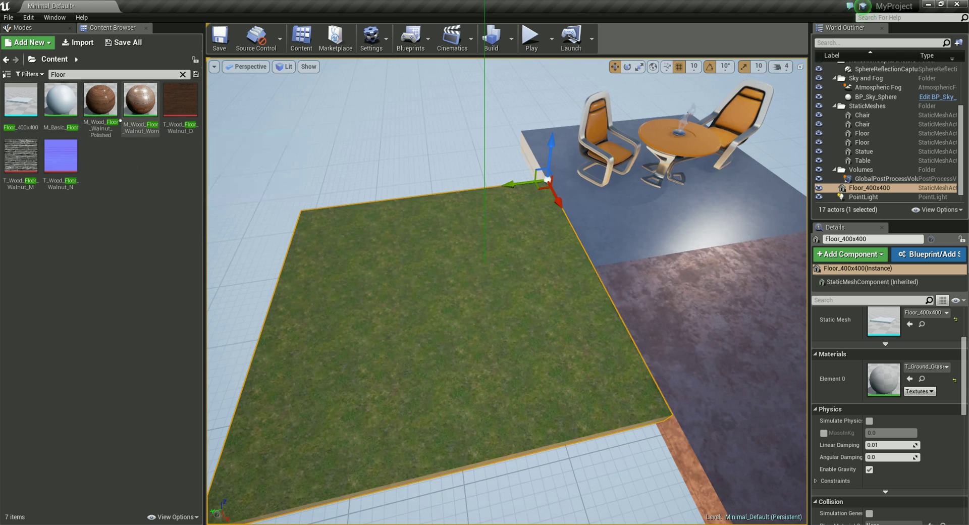
pyautogui.click(29, 75)
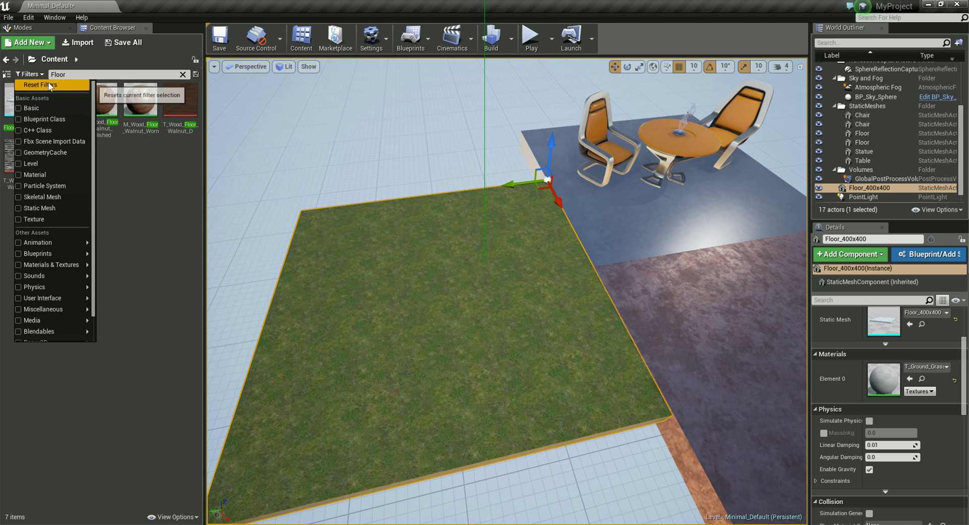
pyautogui.scroll(-2, 80, 144)
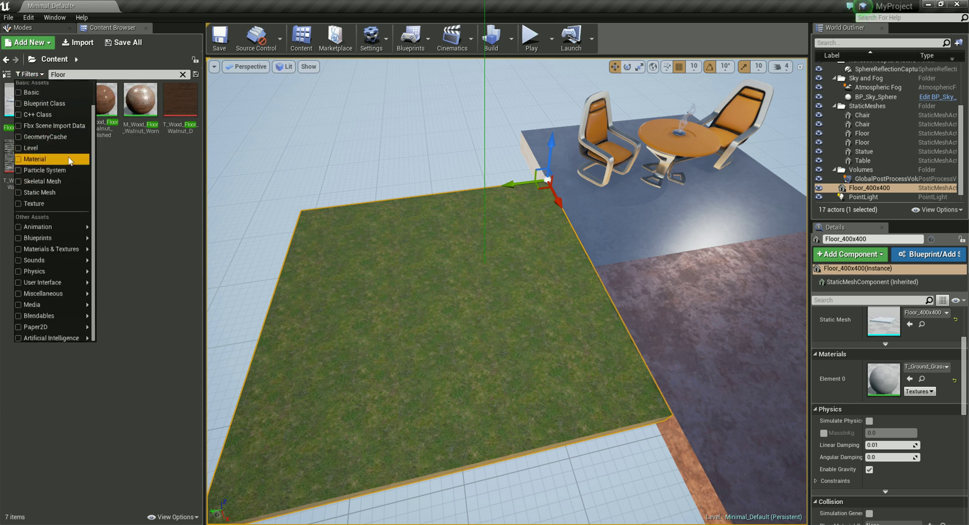
pyautogui.moveTo(57, 338)
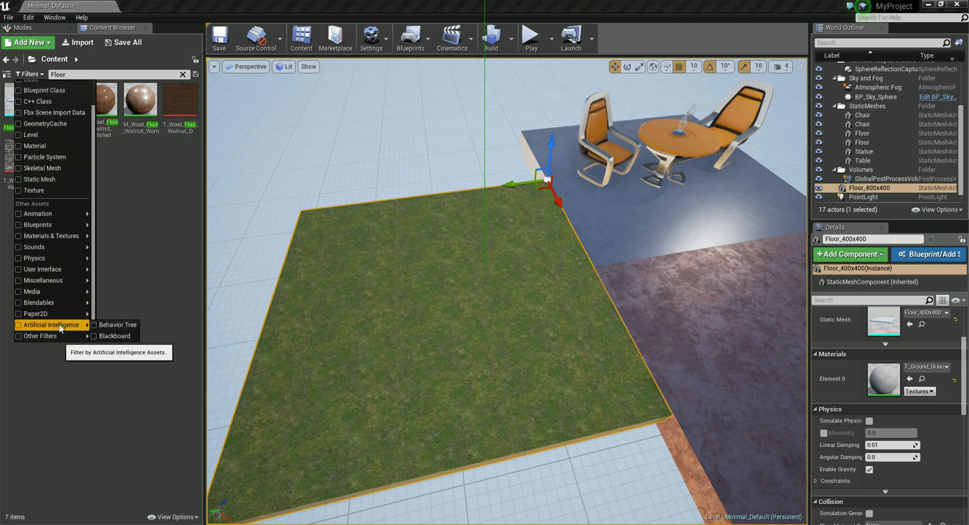
pyautogui.scroll(2, 60, 321)
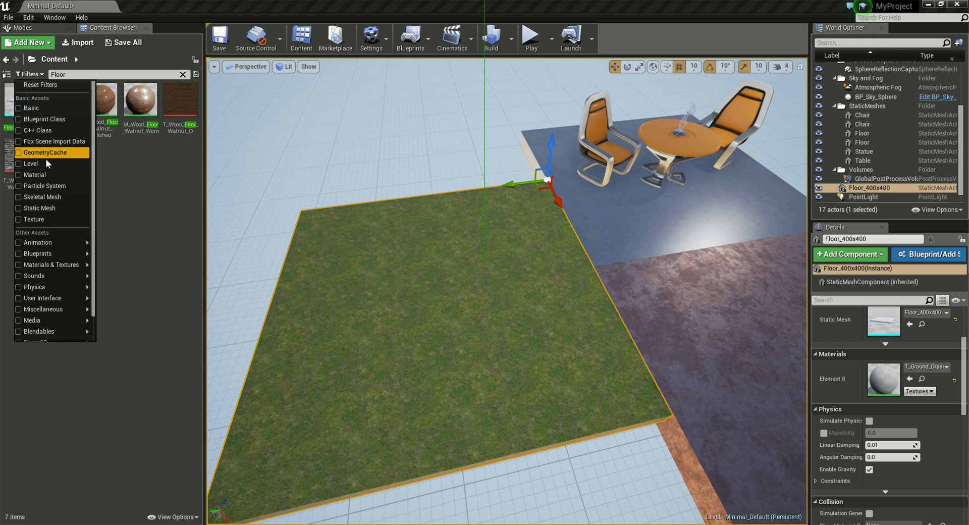
# Step: Narrow the Floor search results with Static Mesh and Material type filters
pyautogui.click(47, 206)
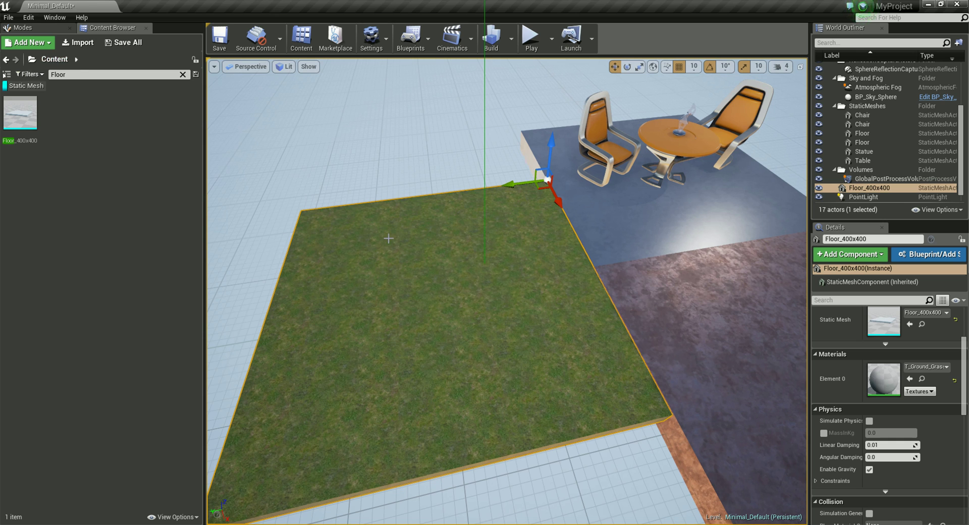
pyautogui.click(31, 74)
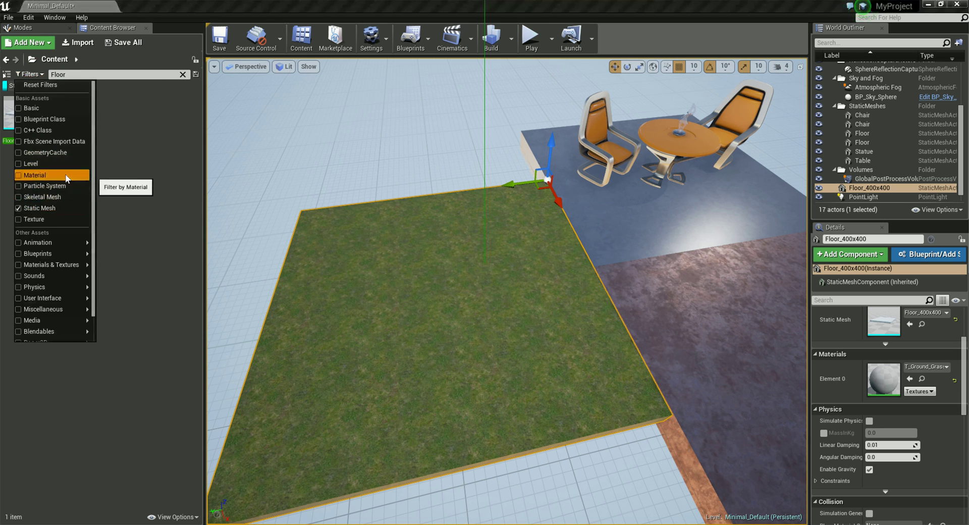
pyautogui.click(80, 174)
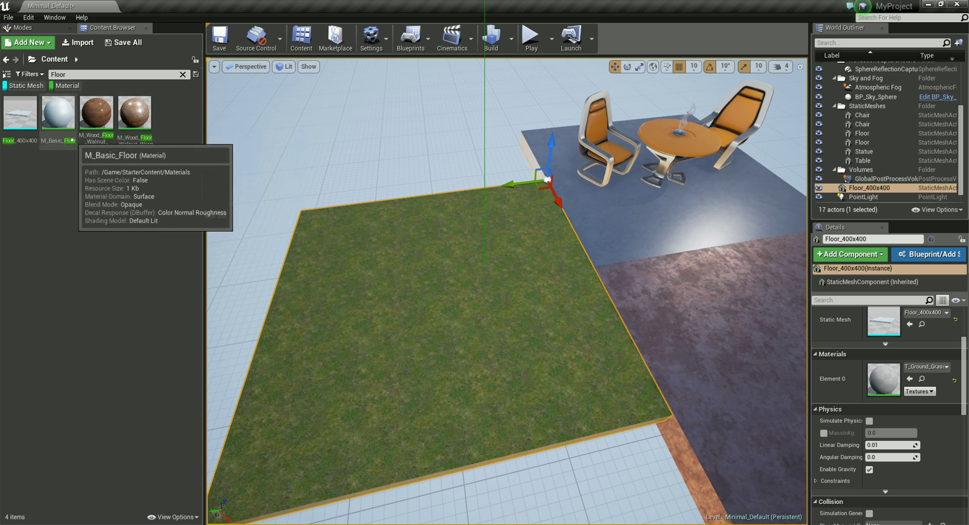
# Step: Toggle the Static Mesh and Material filter chips off and back on to compare results
pyautogui.click(30, 86)
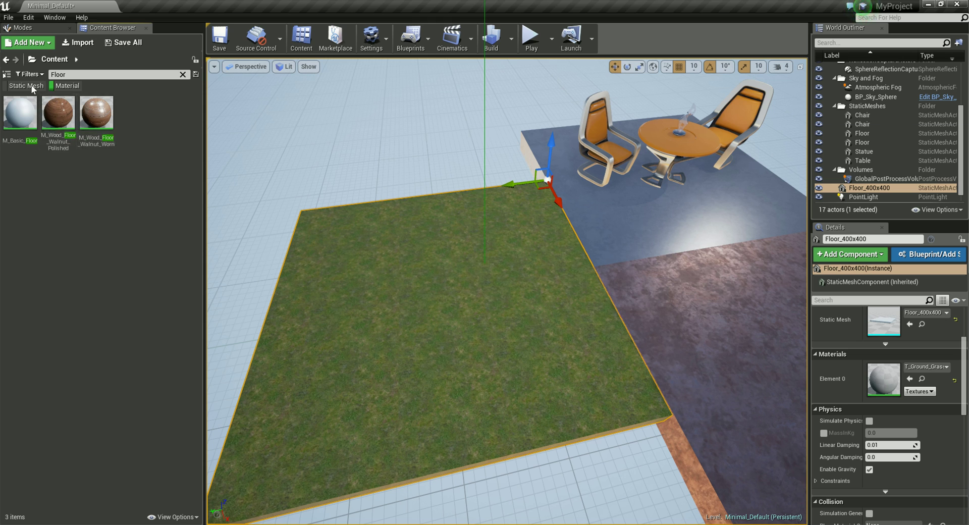
pyautogui.click(30, 86)
pyautogui.click(66, 86)
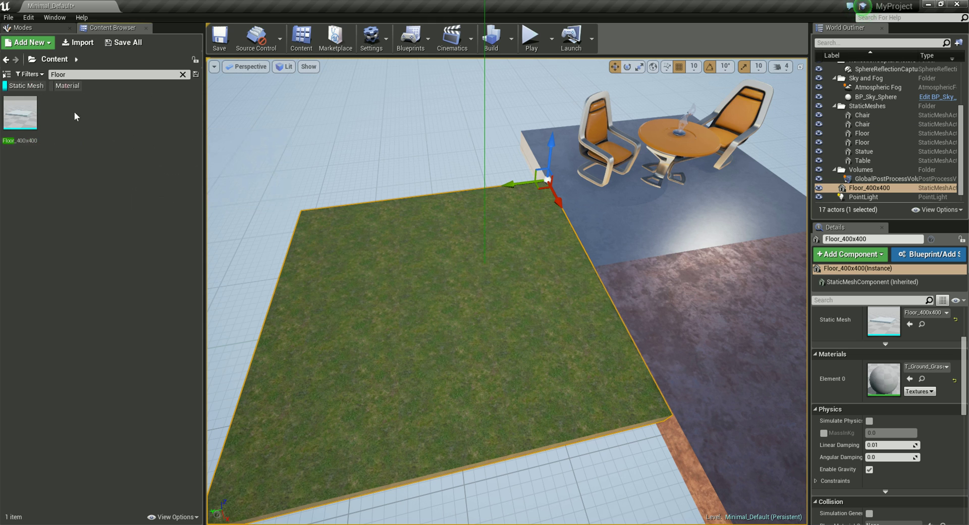
pyautogui.click(61, 85)
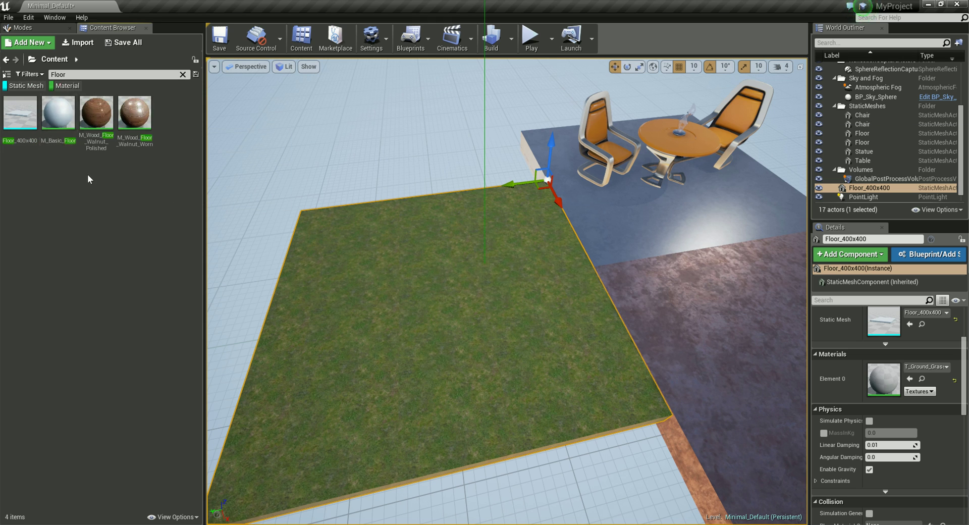
# Step: Disable and remove all asset-type filters, then clear the 'Floor' search text
pyautogui.rightClick(36, 84)
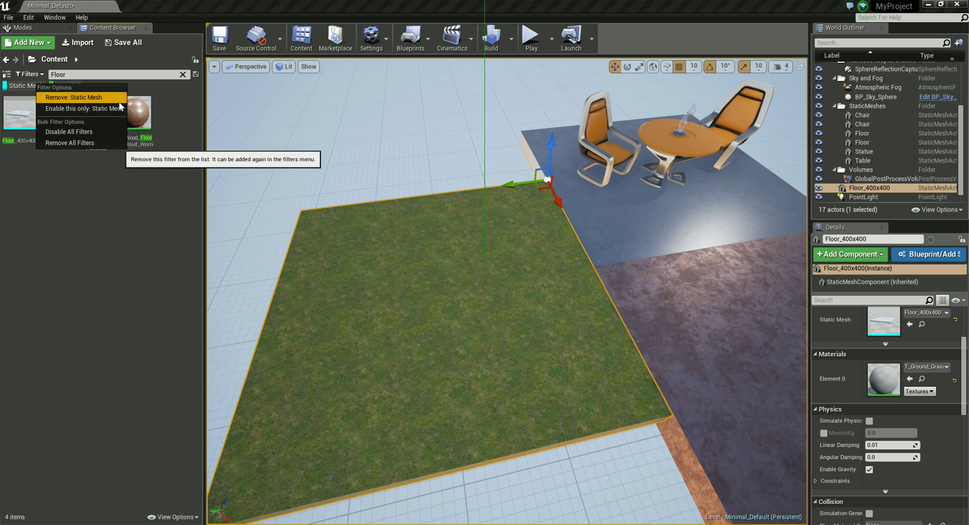
pyautogui.click(95, 132)
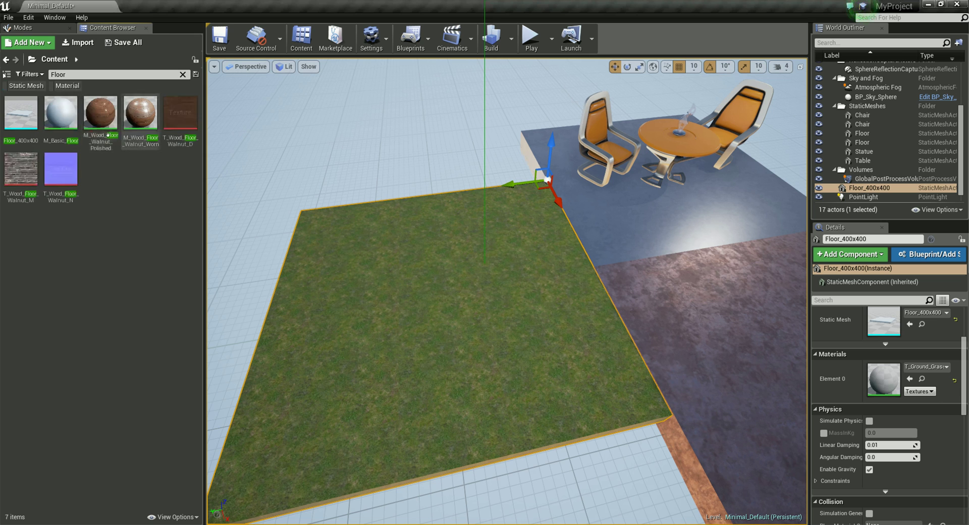
pyautogui.rightClick(32, 86)
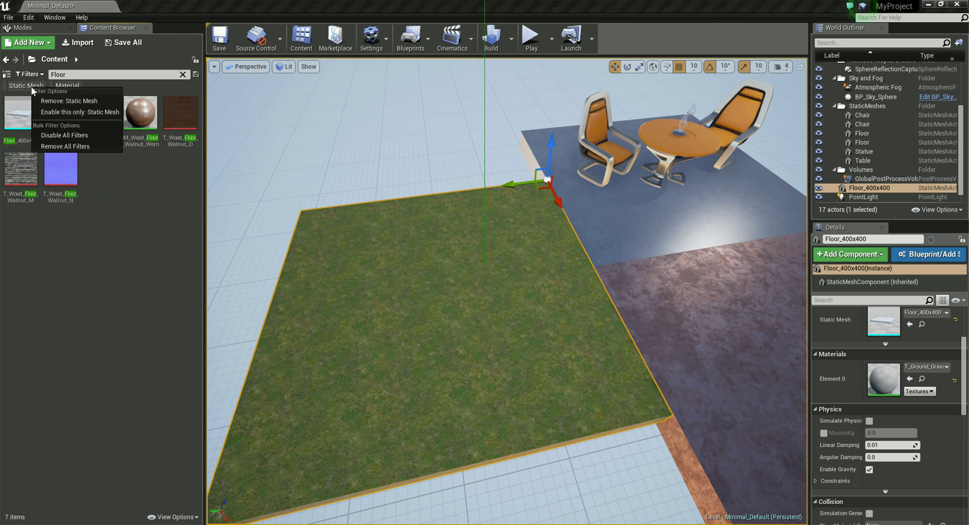
pyautogui.click(79, 147)
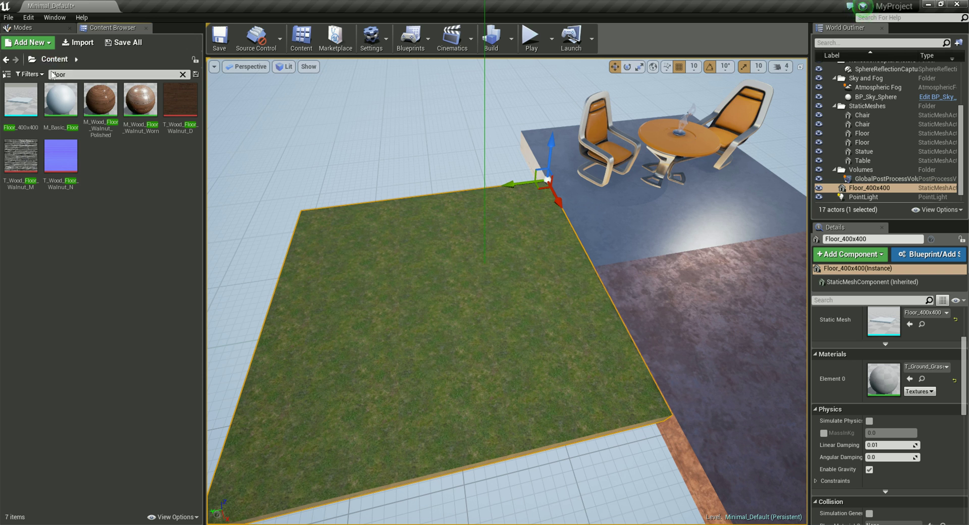
pyautogui.click(183, 75)
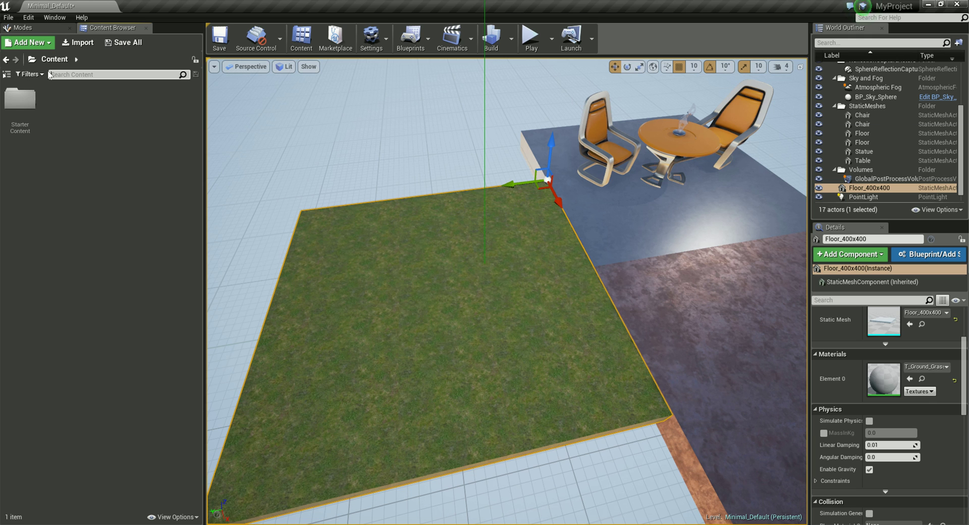
# Step: Browse into StarterContent > Materials and view, then dismiss, M_Ceramic_Tile_Checker's context menu
pyautogui.doubleClick(35, 92)
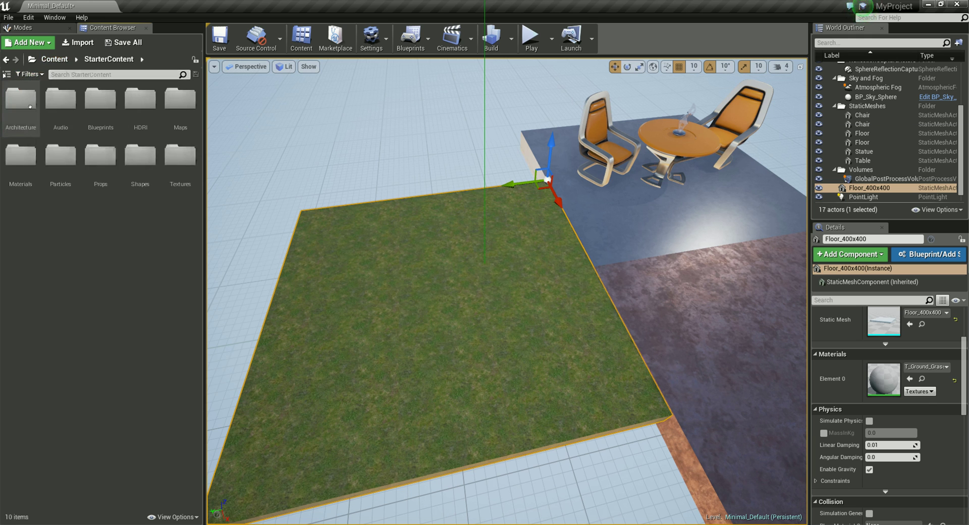
pyautogui.doubleClick(20, 154)
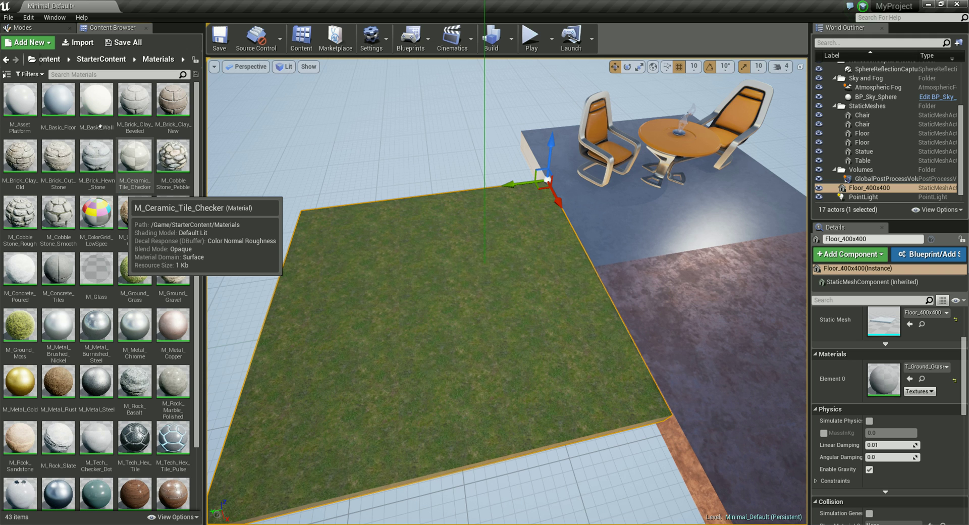
pyautogui.rightClick(123, 192)
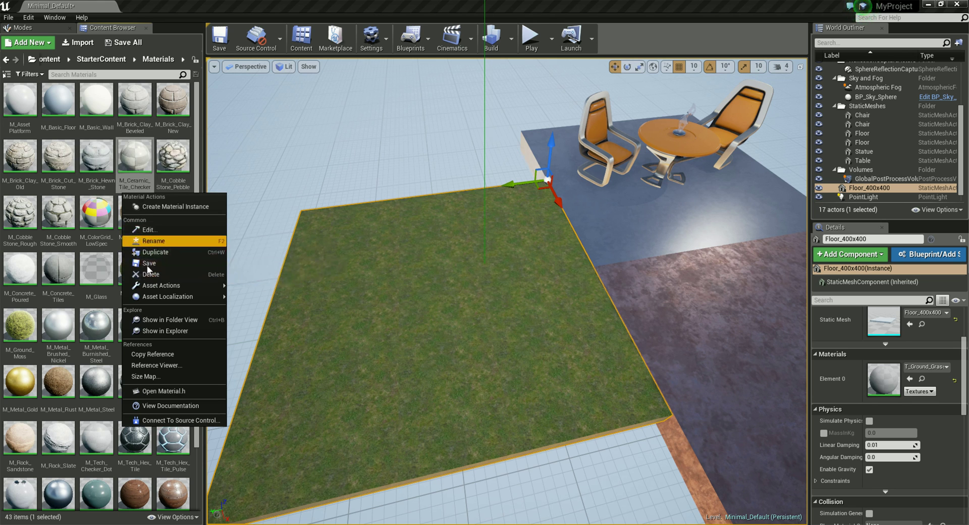
pyautogui.moveTo(162, 285)
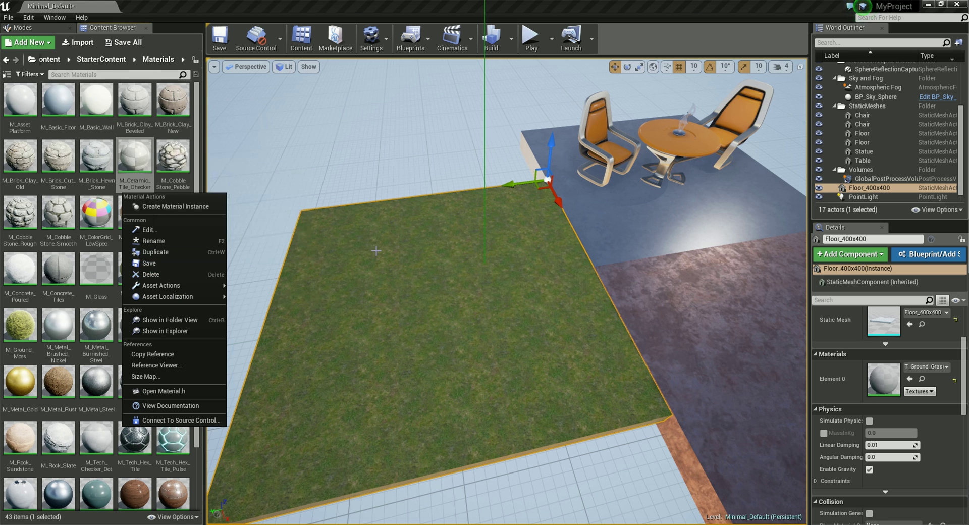
pyautogui.click(361, 287)
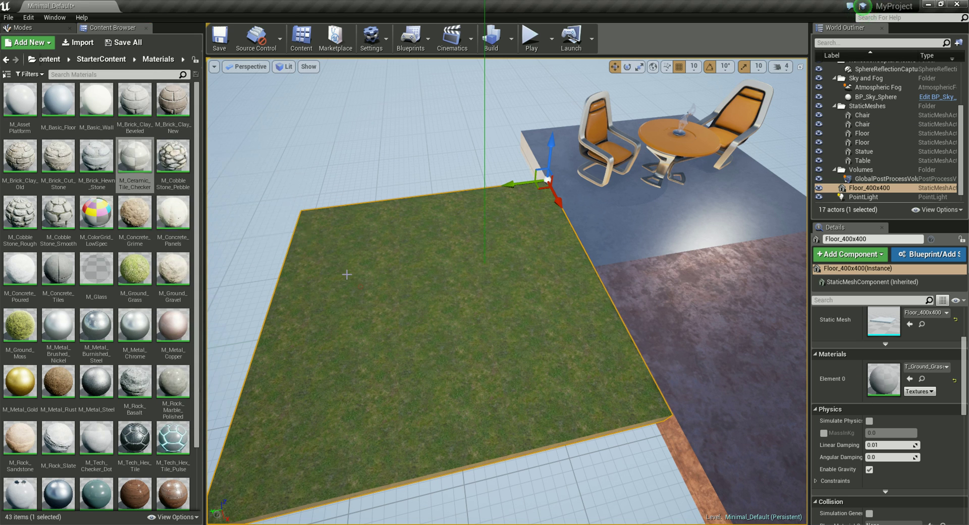